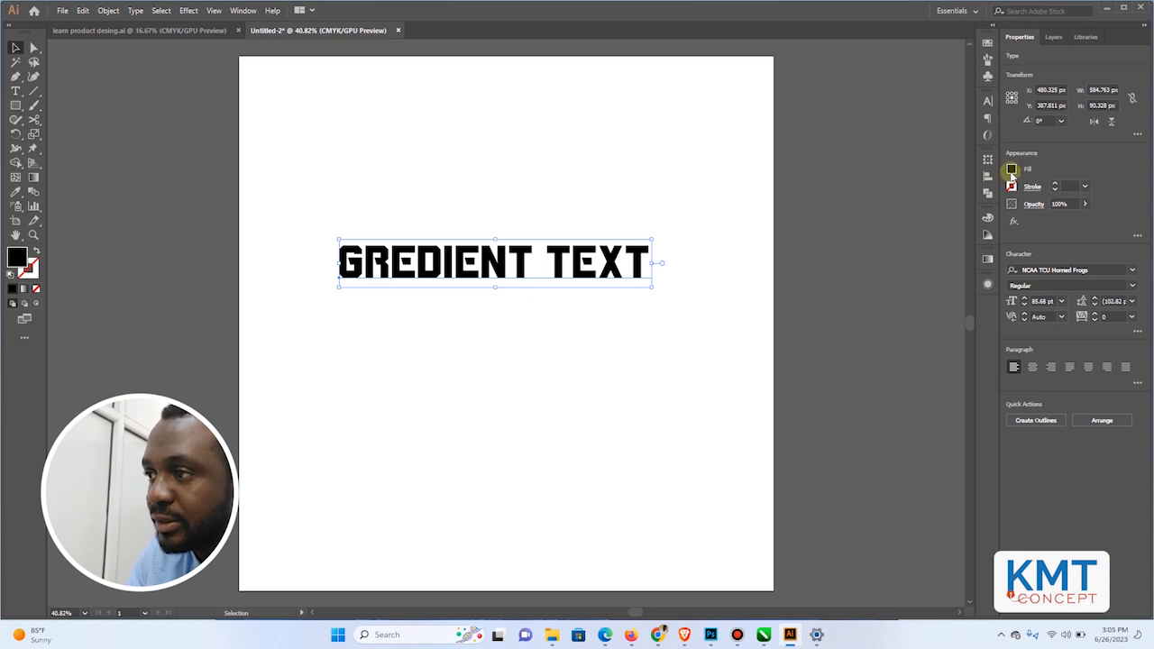
Remove the black fill from the GREDIENT TEXT type object by setting its fill to None.
{"action": "left_click", "coordinate": [1012, 171]}
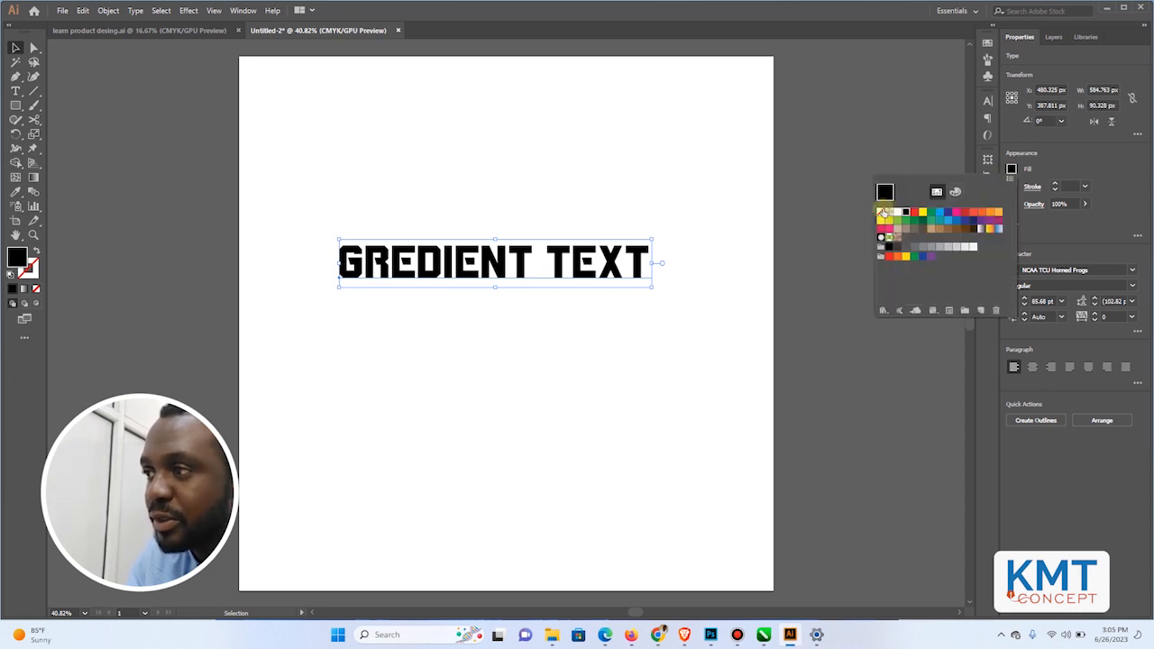
{"action": "left_click", "coordinate": [880, 213]}
{"action": "left_click", "coordinate": [1058, 158]}
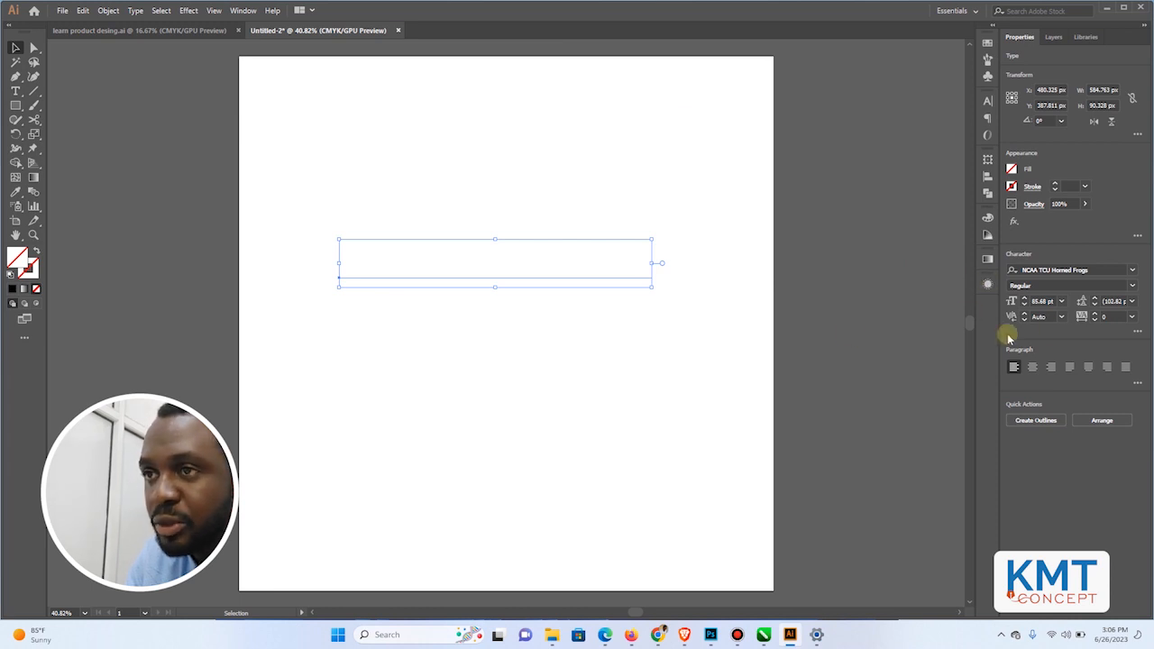
Add a new fill to the appearance of the selected text object.
{"action": "left_click", "coordinate": [241, 11]}
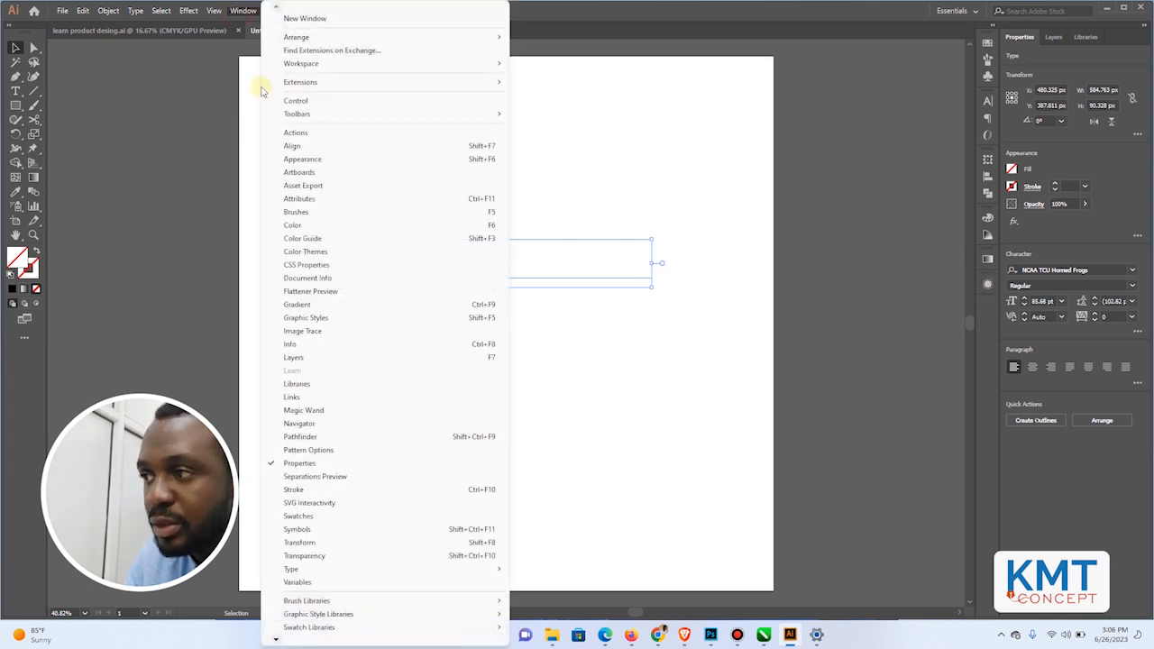
{"action": "left_click", "coordinate": [988, 287]}
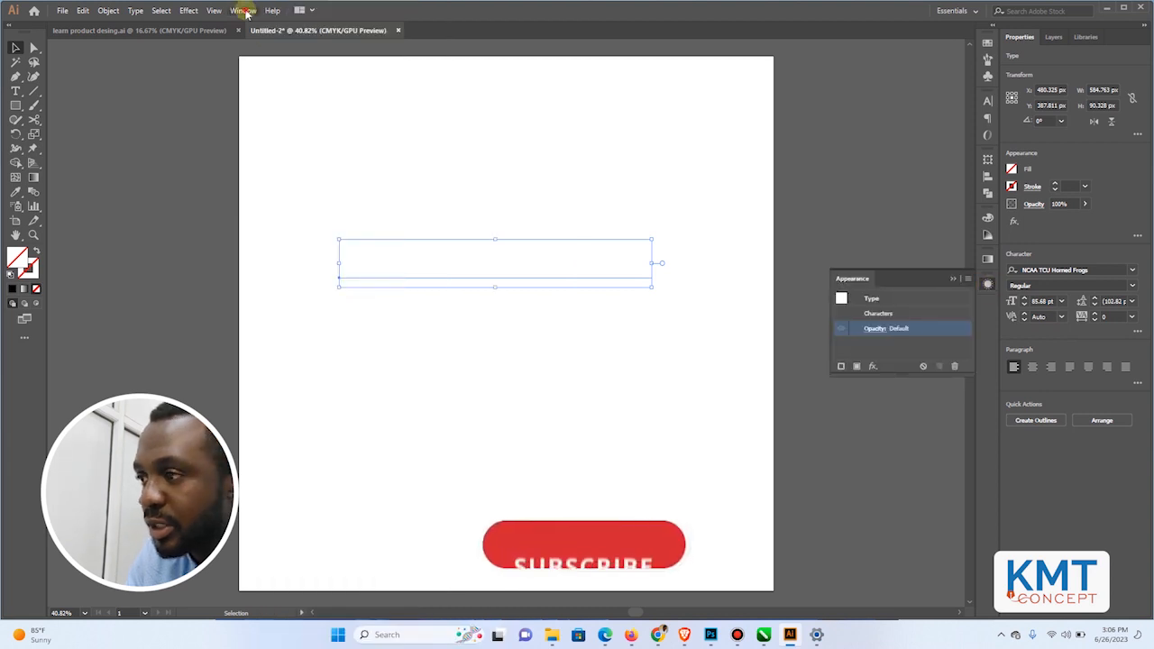
{"action": "left_click", "coordinate": [243, 10]}
{"action": "left_click", "coordinate": [919, 286]}
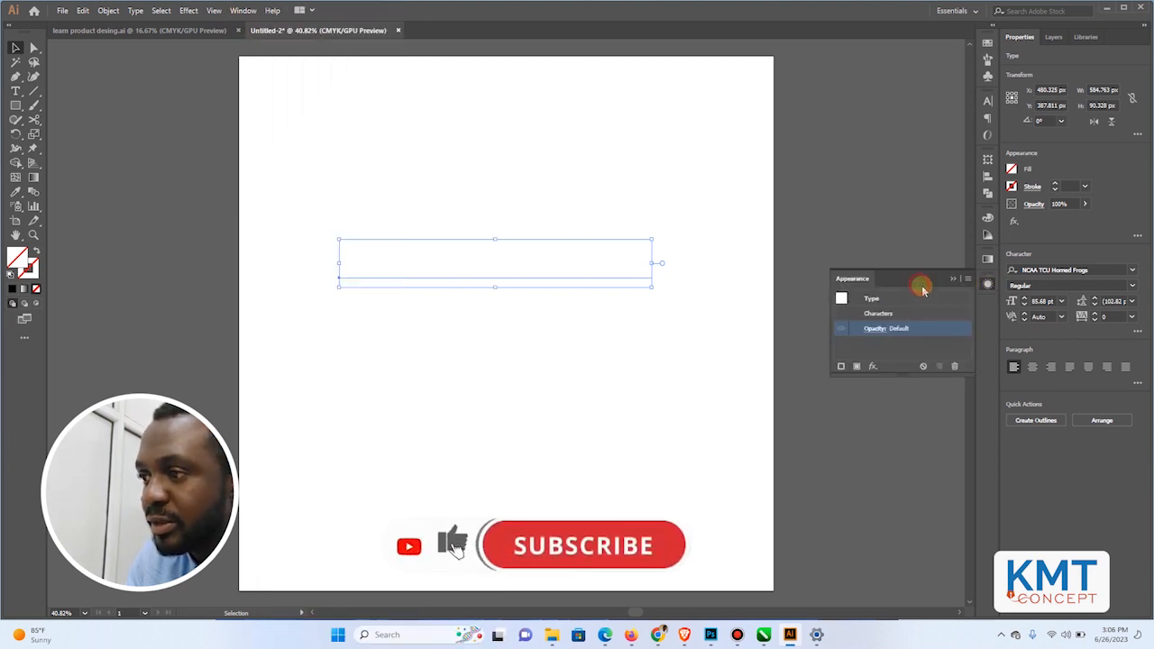
{"action": "left_click", "coordinate": [856, 368]}
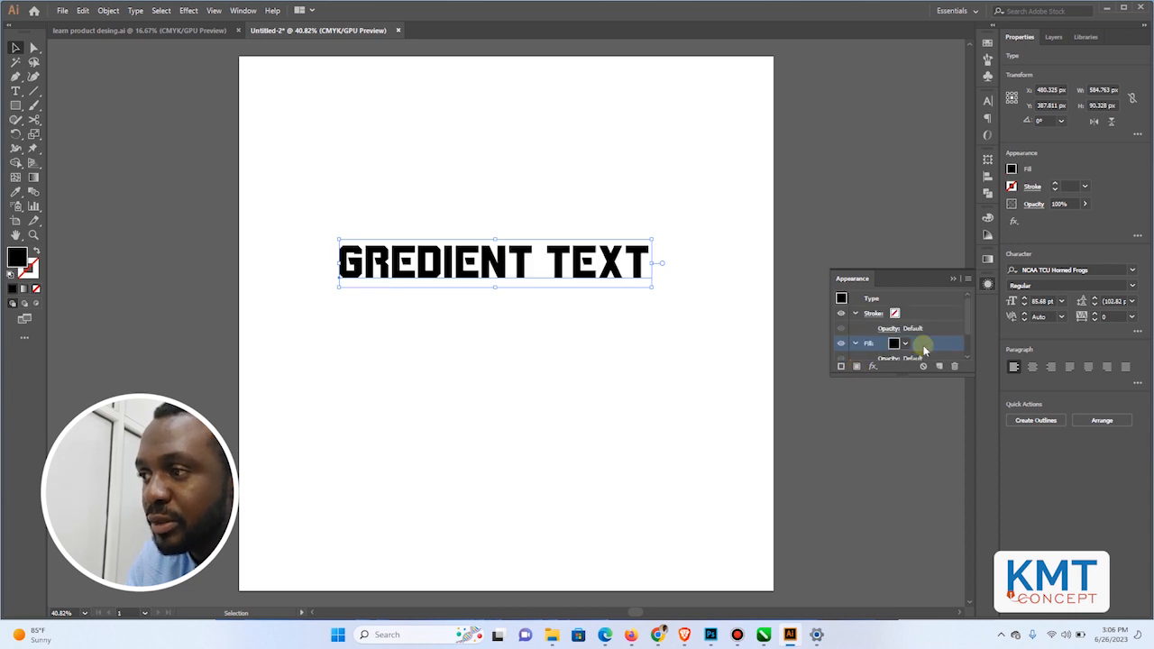
Apply the white-to-black linear gradient swatch to the text's new fill.
{"action": "mouse_move", "coordinate": [967, 323]}
{"action": "left_mouse_down"}
{"action": "mouse_move", "coordinate": [969, 338]}
{"action": "mouse_move", "coordinate": [969, 322]}
{"action": "left_mouse_up"}
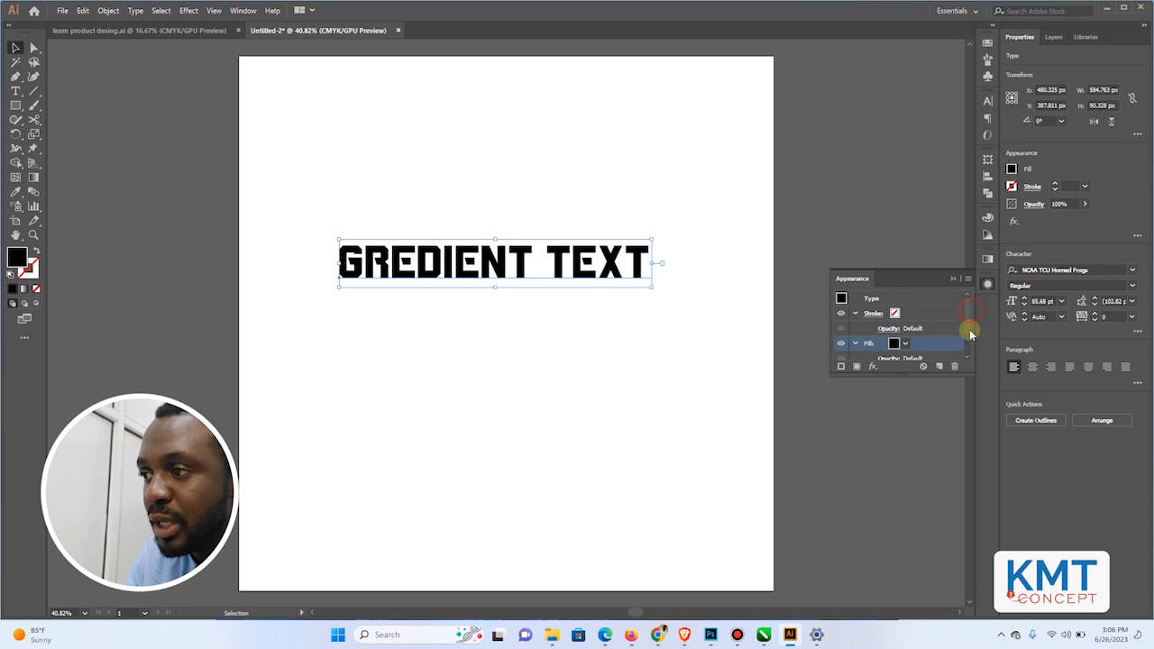
{"action": "left_click_drag", "start_coordinate": [967, 315], "coordinate": [965, 330]}
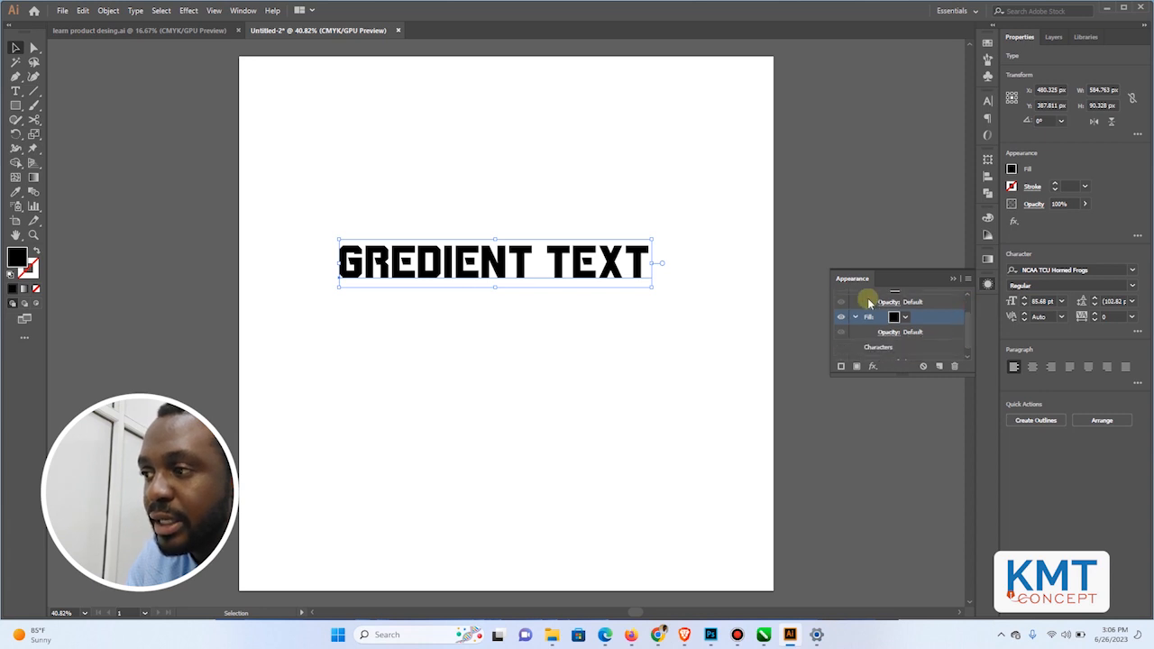
{"action": "left_click", "coordinate": [904, 316]}
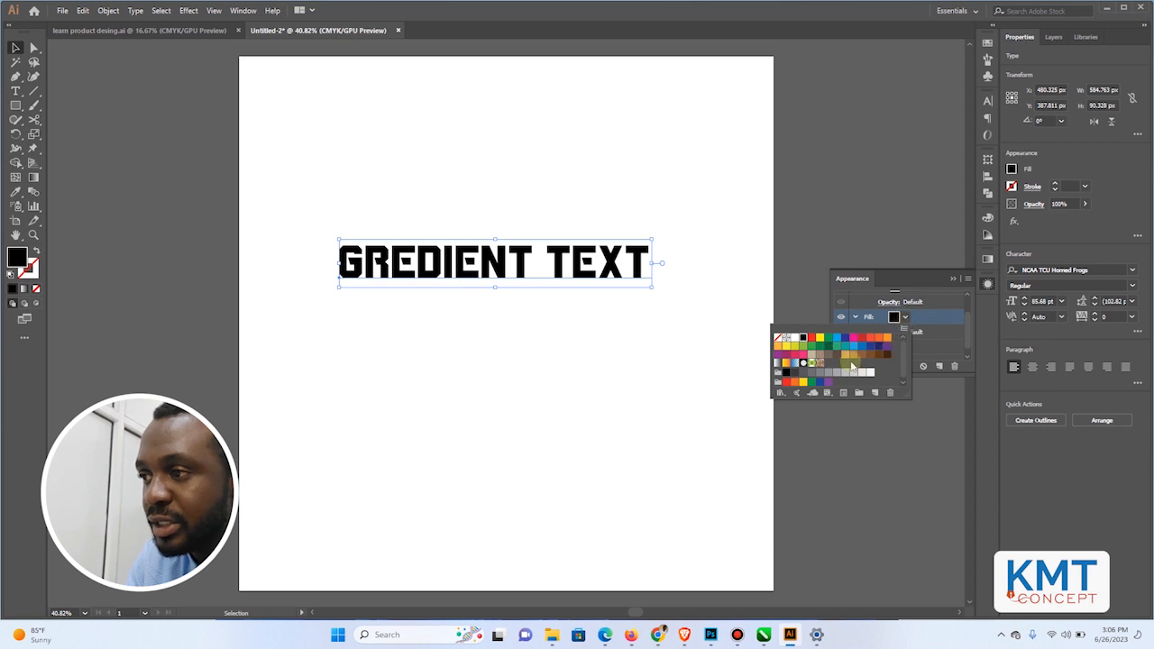
{"action": "left_click", "coordinate": [777, 364]}
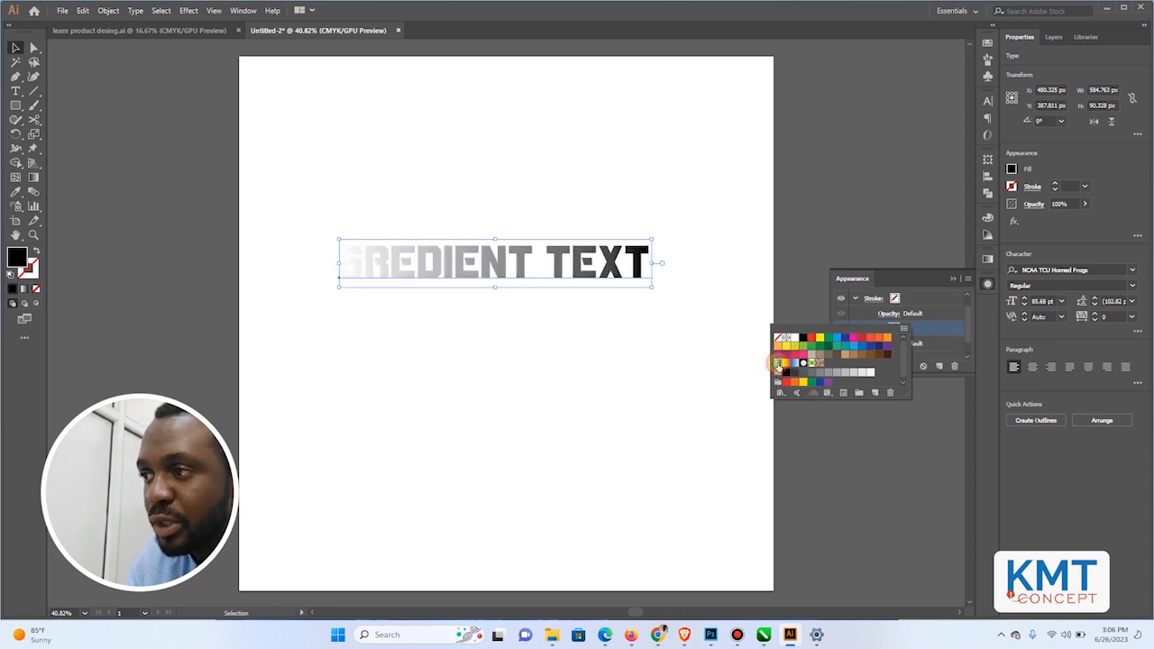
{"action": "left_click", "coordinate": [928, 287]}
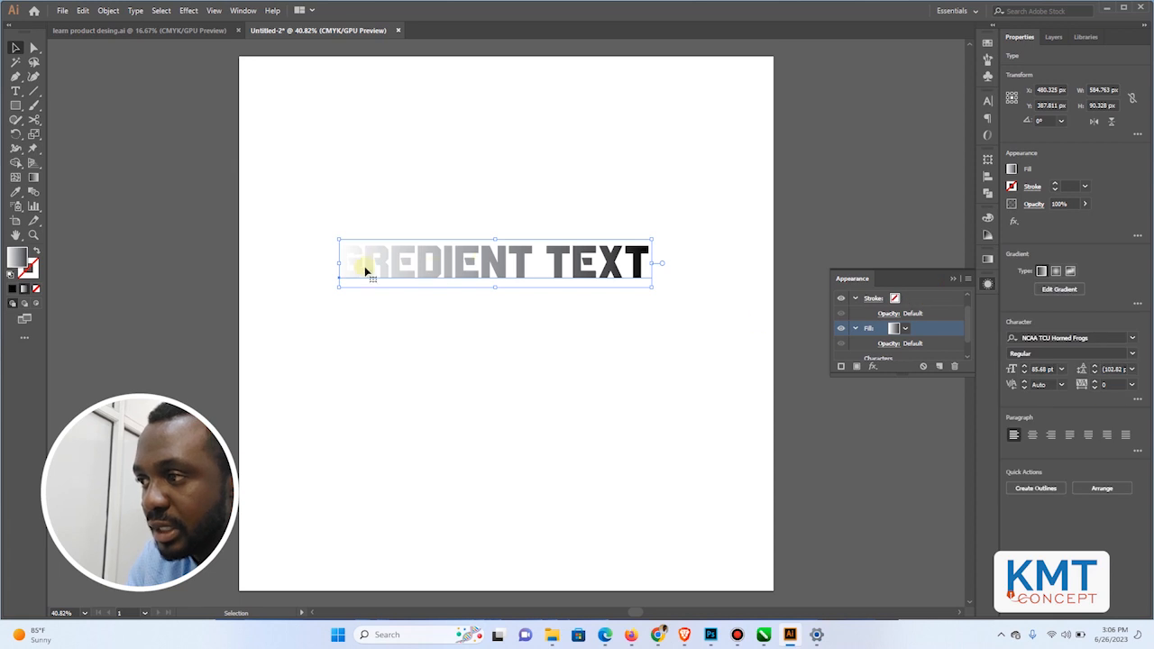
Change the white starting colour stop of the text's gradient to the red swatch.
{"action": "left_click", "coordinate": [969, 317]}
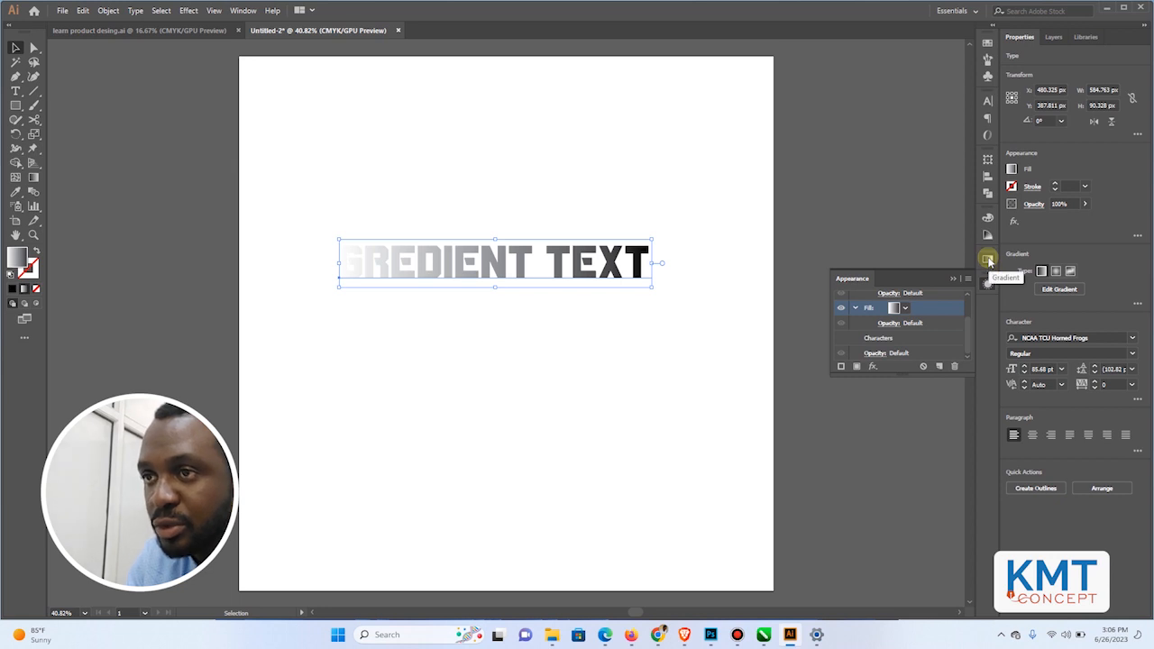
{"action": "left_click", "coordinate": [243, 10]}
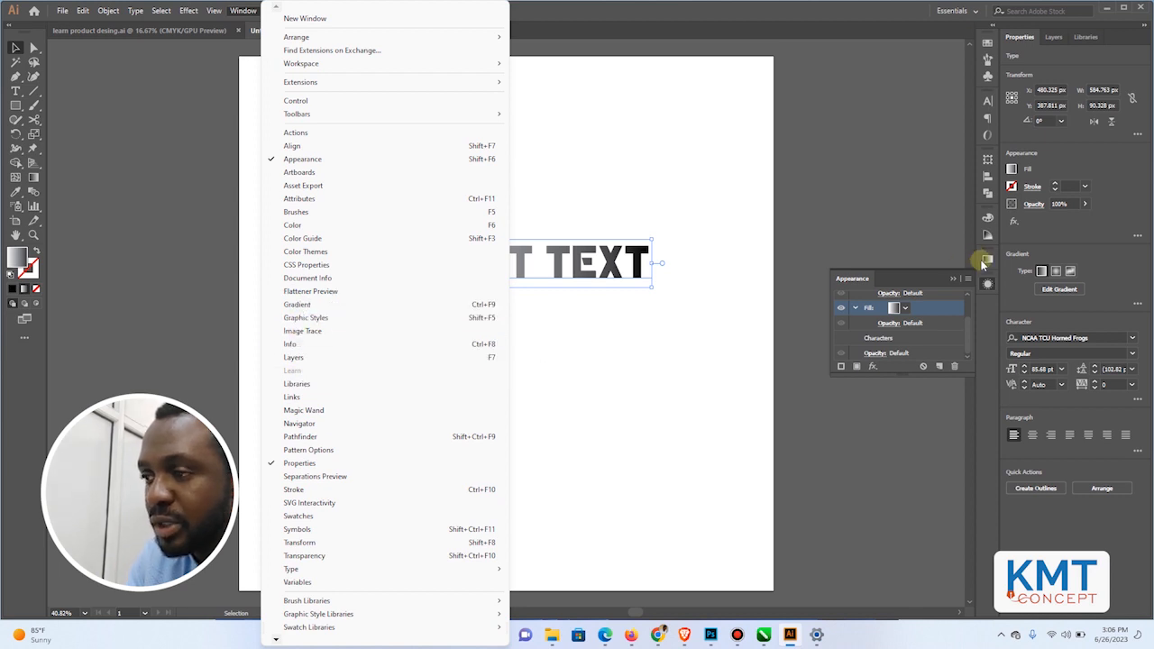
{"action": "left_click", "coordinate": [985, 262]}
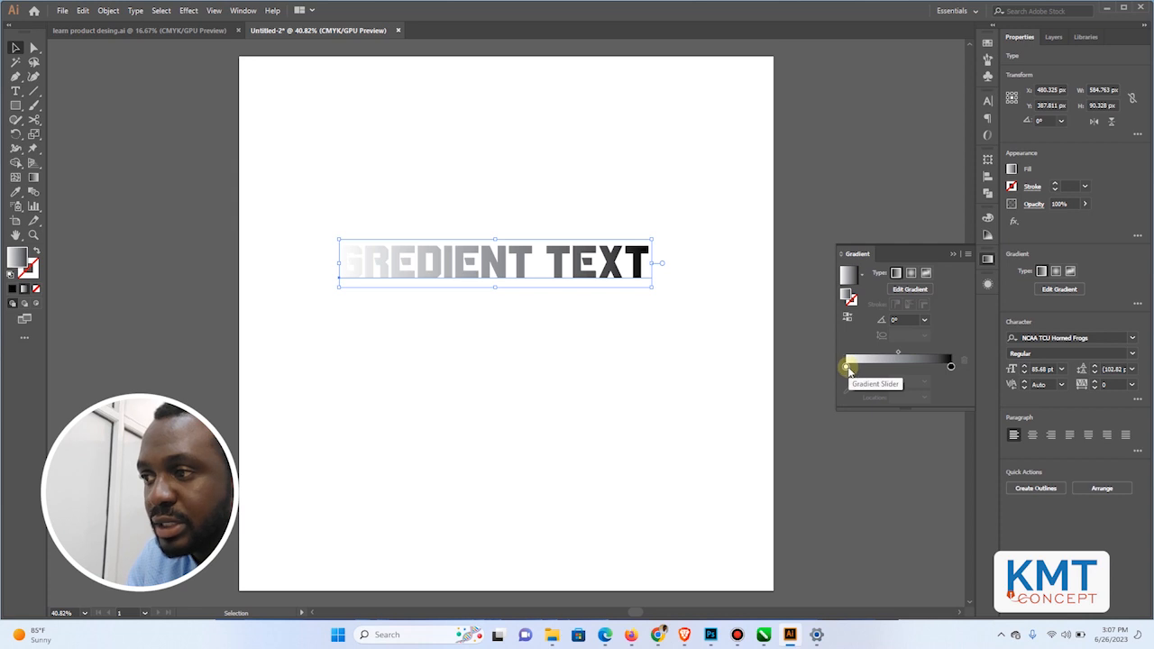
{"action": "left_click", "coordinate": [848, 367]}
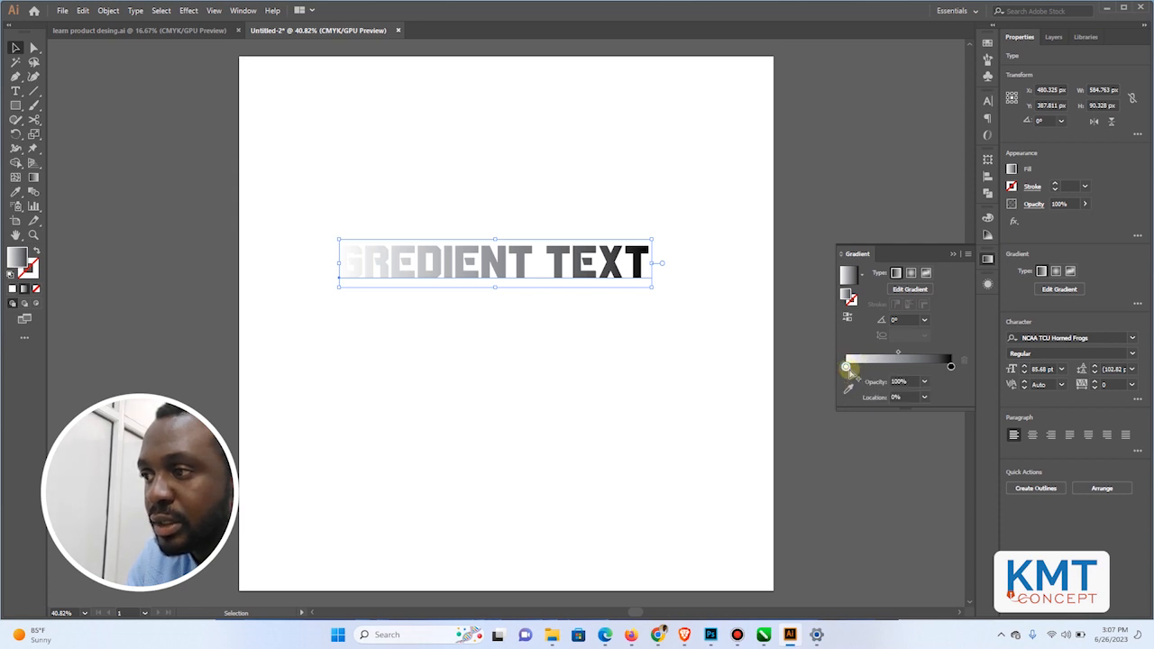
{"action": "double_click", "coordinate": [847, 367]}
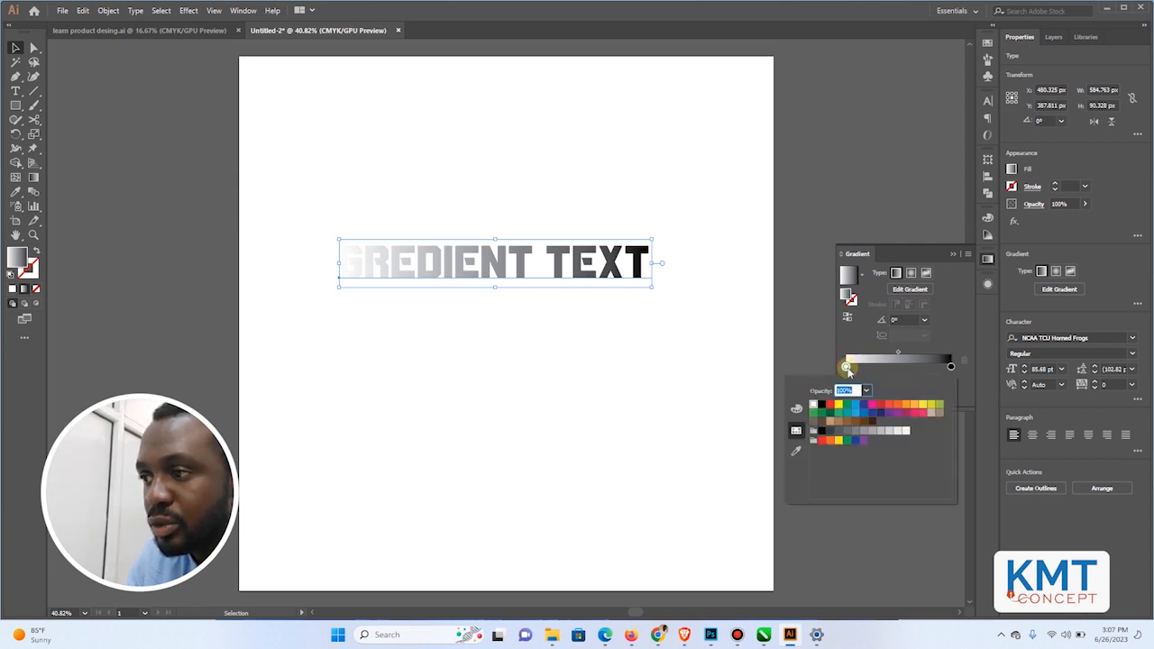
{"action": "left_click", "coordinate": [921, 415]}
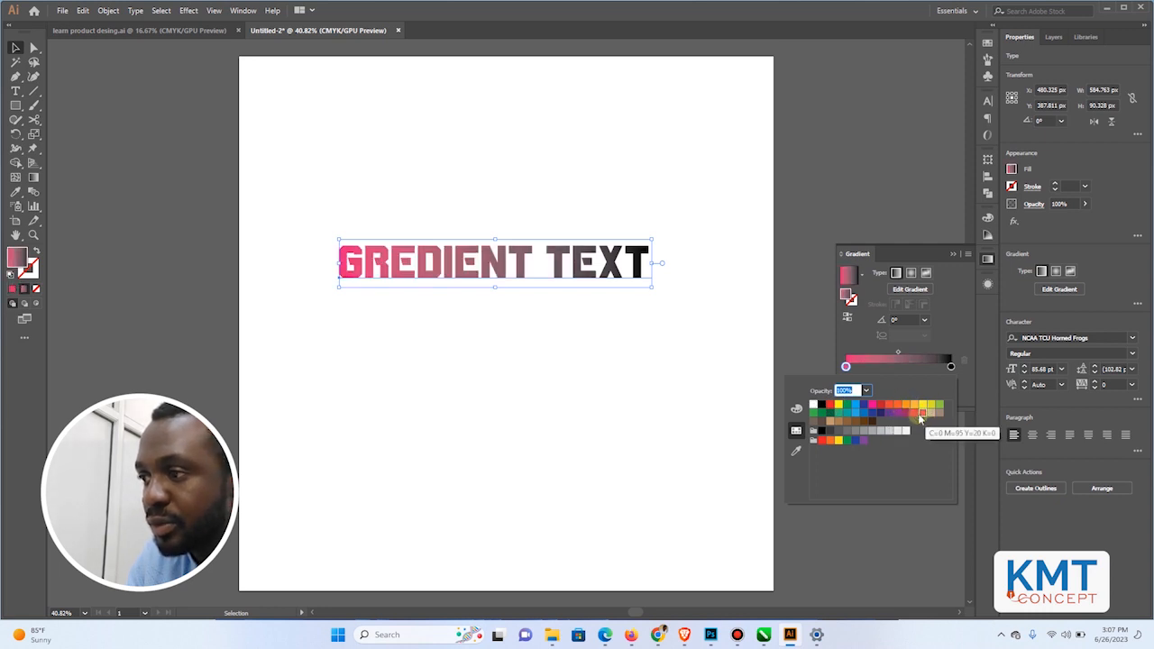
{"action": "left_click", "coordinate": [879, 404]}
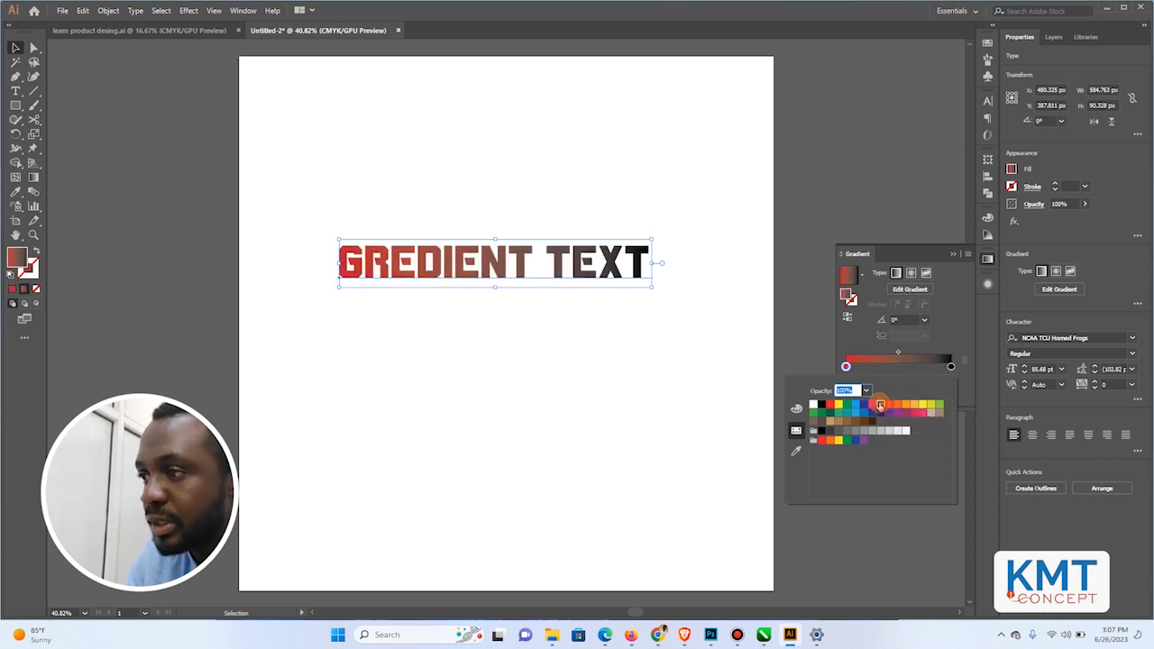
Change the black end stop of the text's gradient to the dark blue swatch.
{"action": "left_click", "coordinate": [951, 367]}
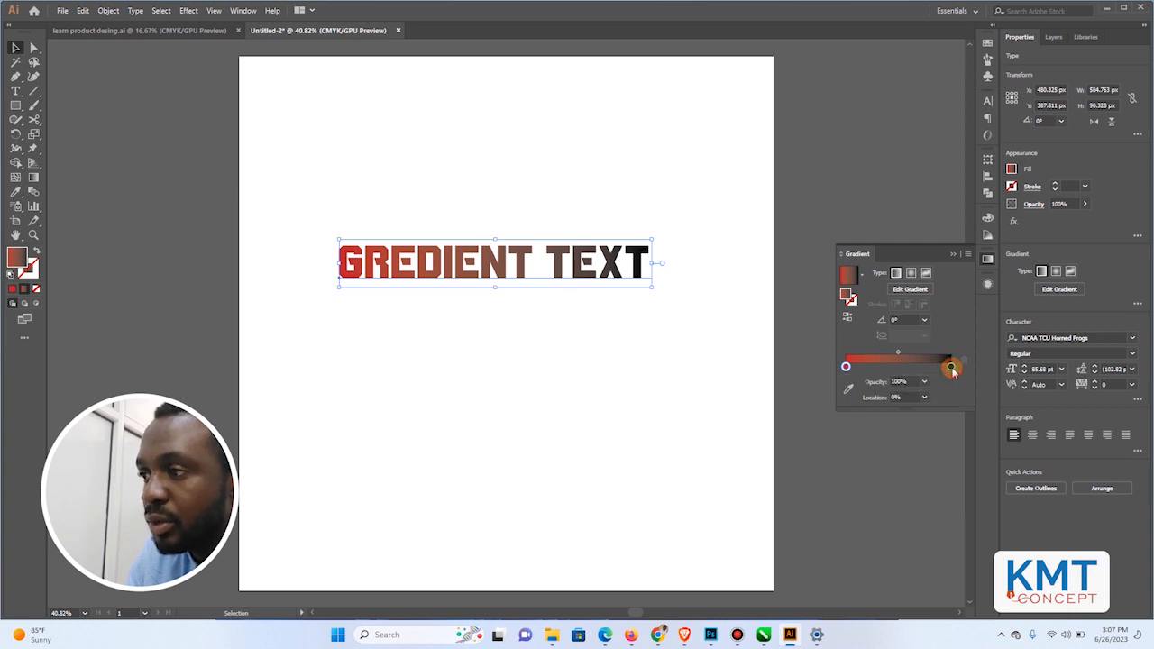
{"action": "double_click", "coordinate": [951, 368]}
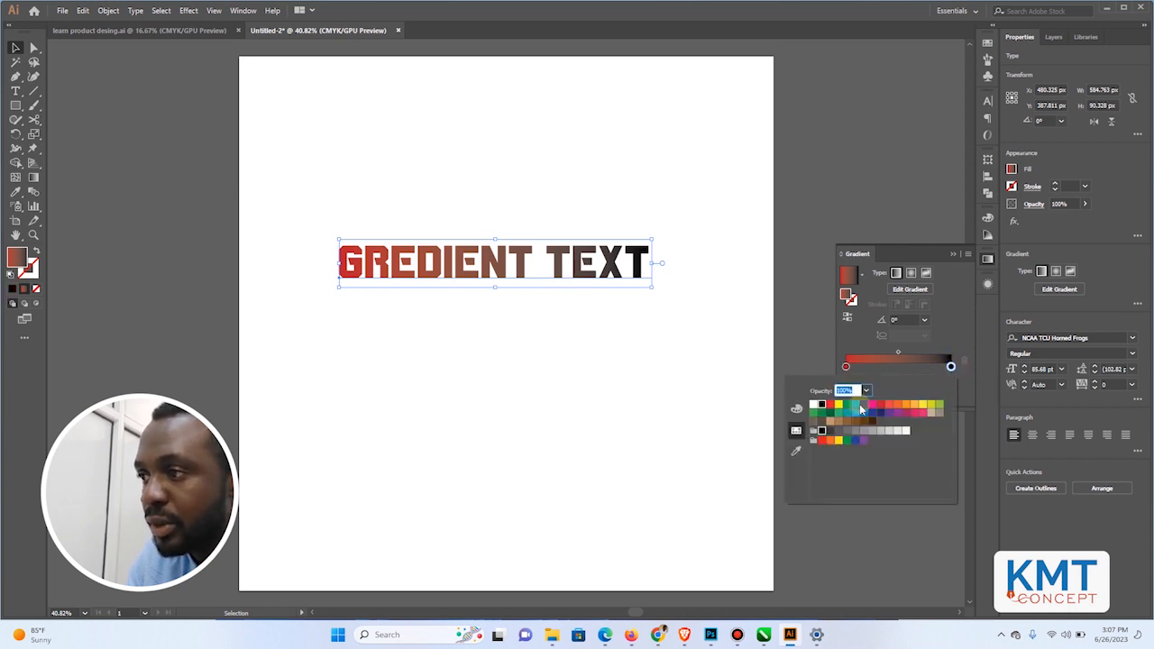
{"action": "left_click", "coordinate": [873, 412]}
{"action": "left_click", "coordinate": [932, 335]}
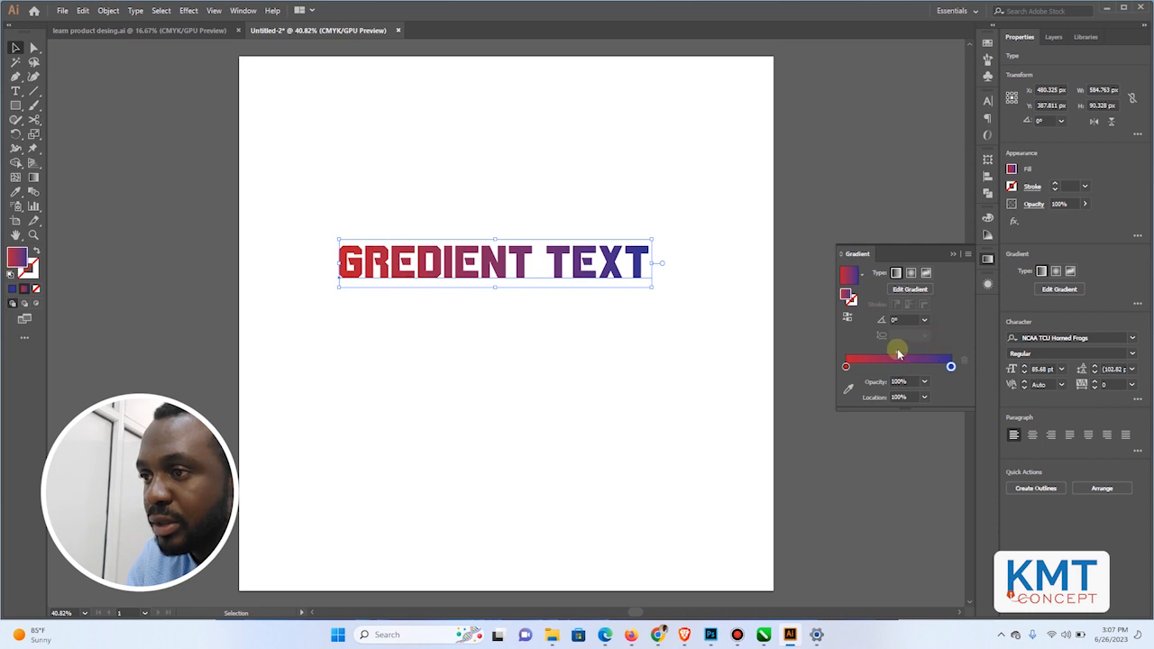
Shift the gradient midpoint slightly toward the red stop and reset its location to 50%.
{"action": "mouse_move", "coordinate": [898, 353]}
{"action": "left_mouse_down"}
{"action": "mouse_move", "coordinate": [933, 355]}
{"action": "mouse_move", "coordinate": [880, 359]}
{"action": "left_mouse_up"}
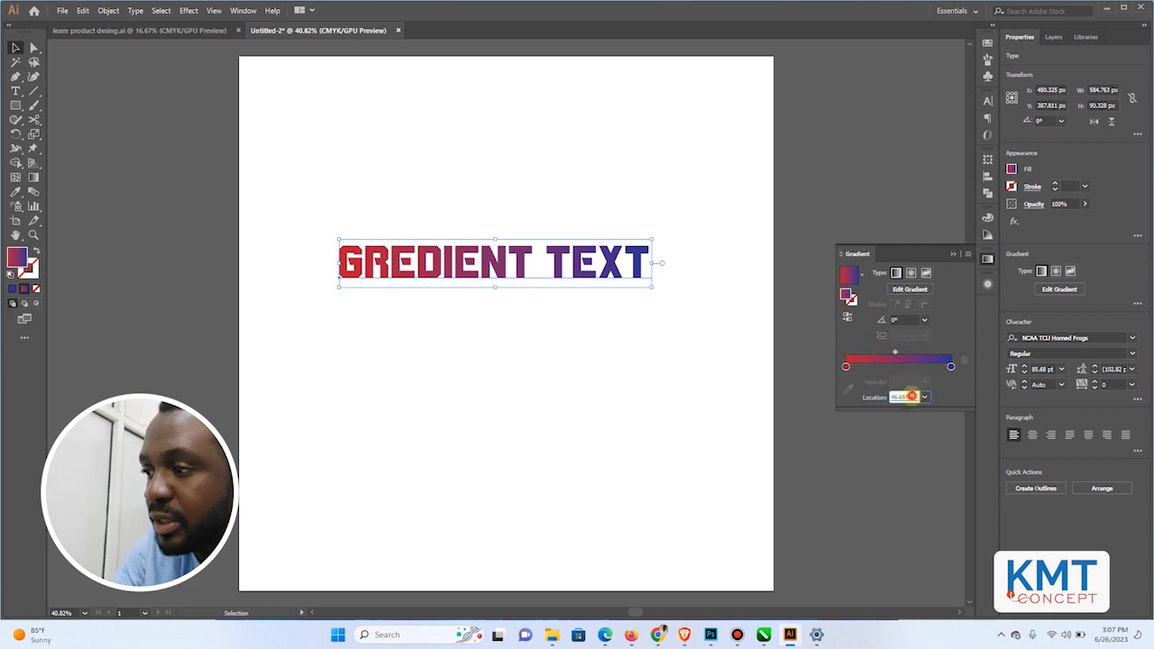
{"action": "left_click", "coordinate": [911, 396]}
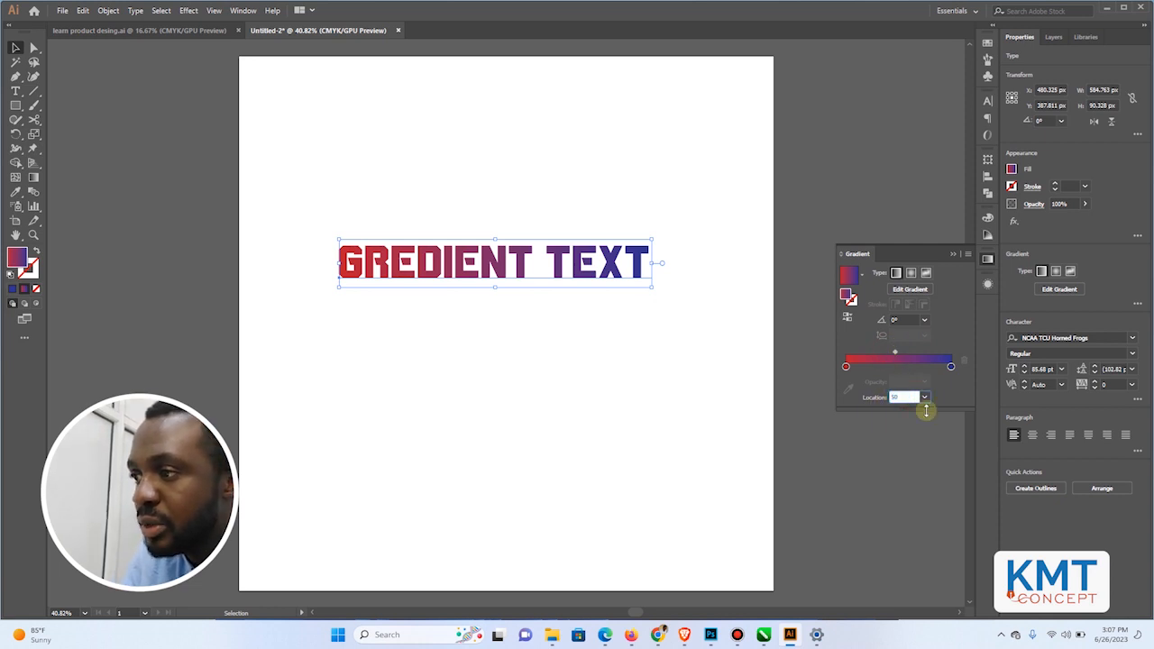
{"action": "type", "text": "50"}
{"action": "key", "text": "Return"}
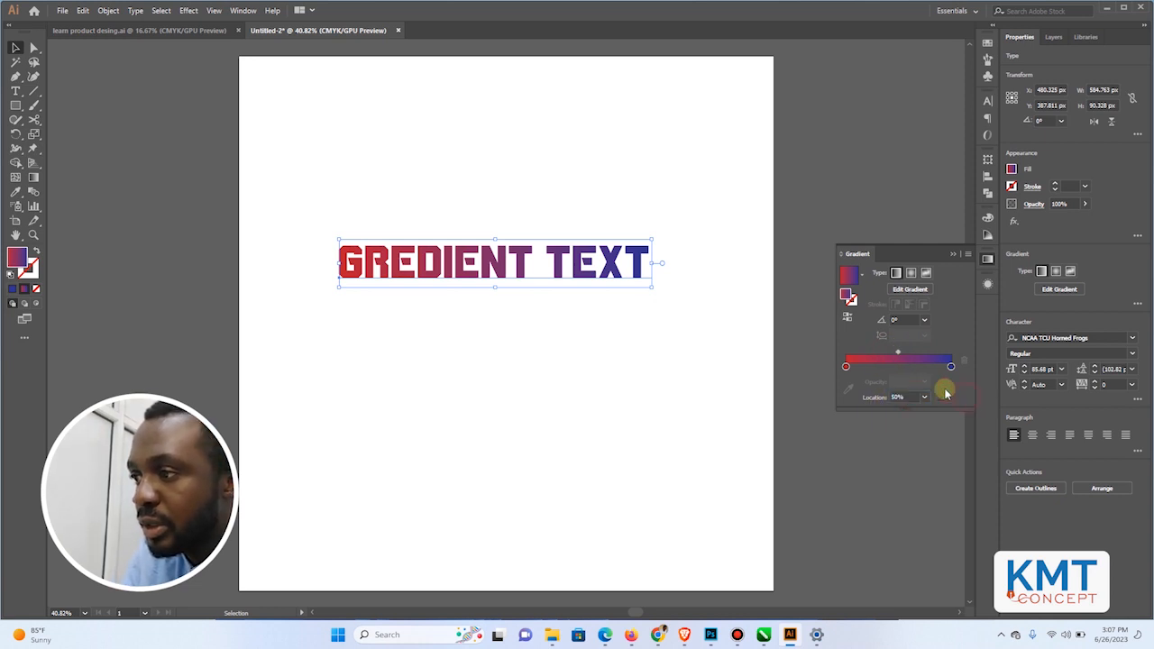
Try a yellow colour stop at about 47% between the red and blue stops and remove it again.
{"action": "left_click", "coordinate": [846, 367]}
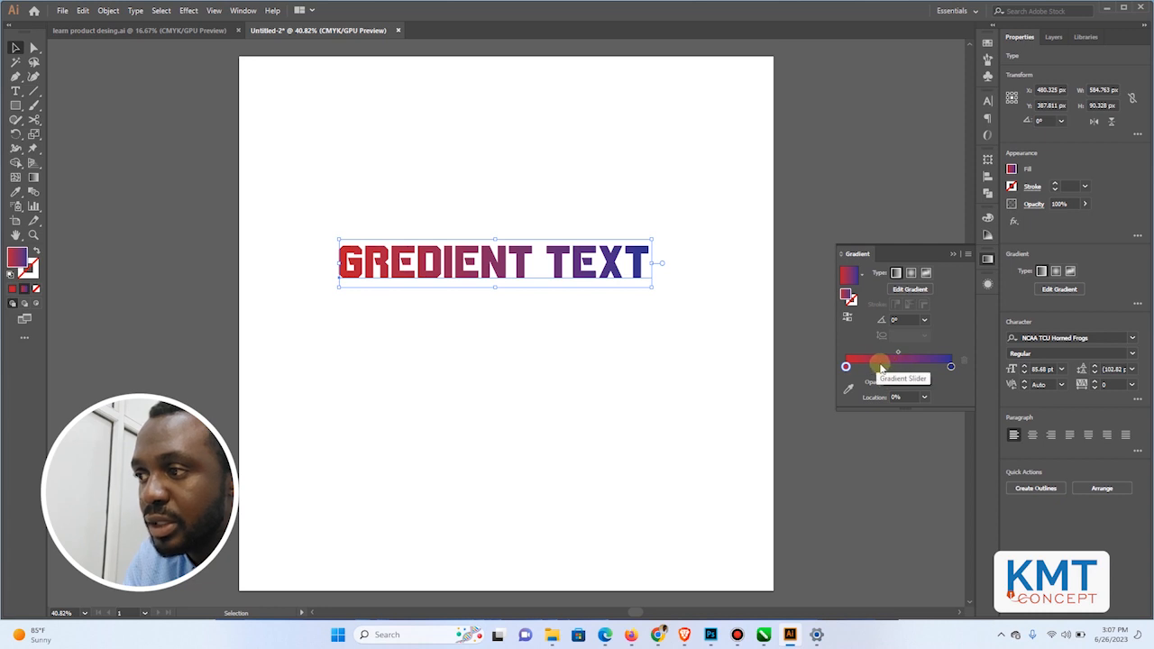
{"action": "left_click_drag", "start_coordinate": [881, 367], "coordinate": [893, 366]}
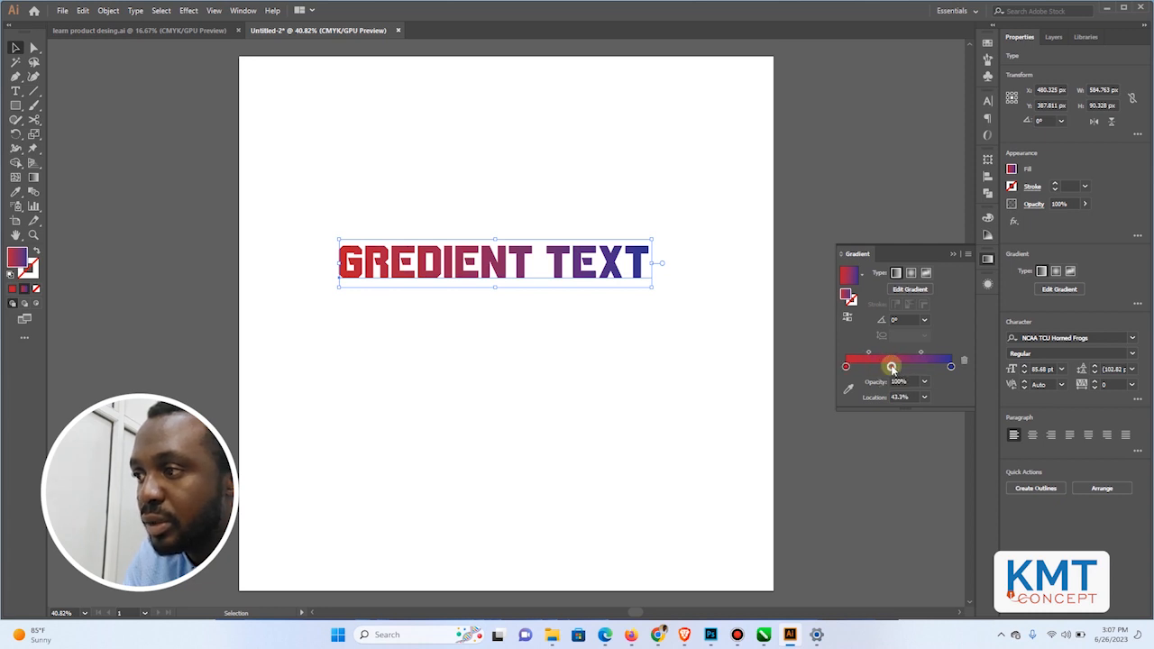
{"action": "double_click", "coordinate": [894, 367]}
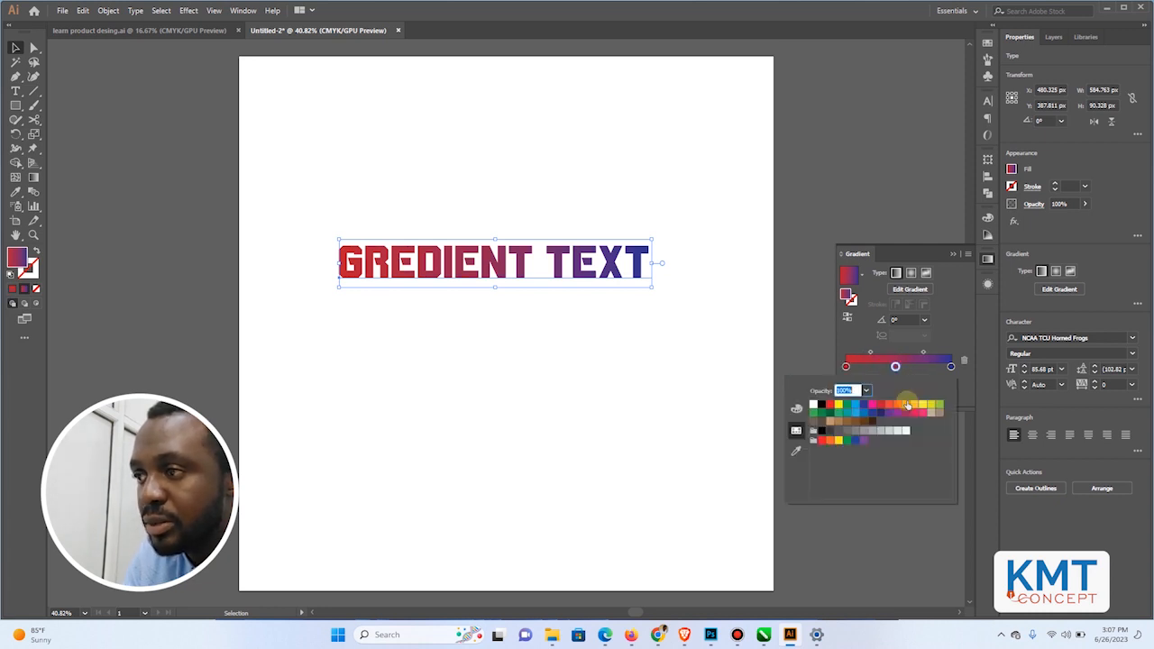
{"action": "left_click", "coordinate": [924, 408]}
{"action": "left_click", "coordinate": [943, 341]}
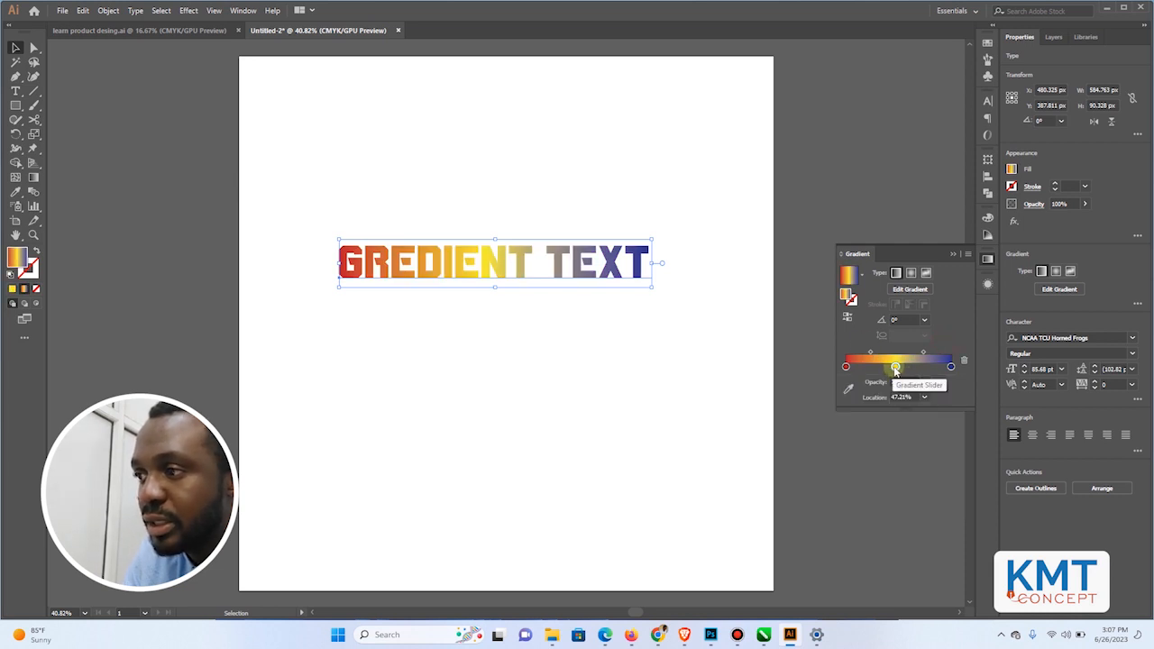
{"action": "left_click_drag", "start_coordinate": [895, 366], "coordinate": [889, 389]}
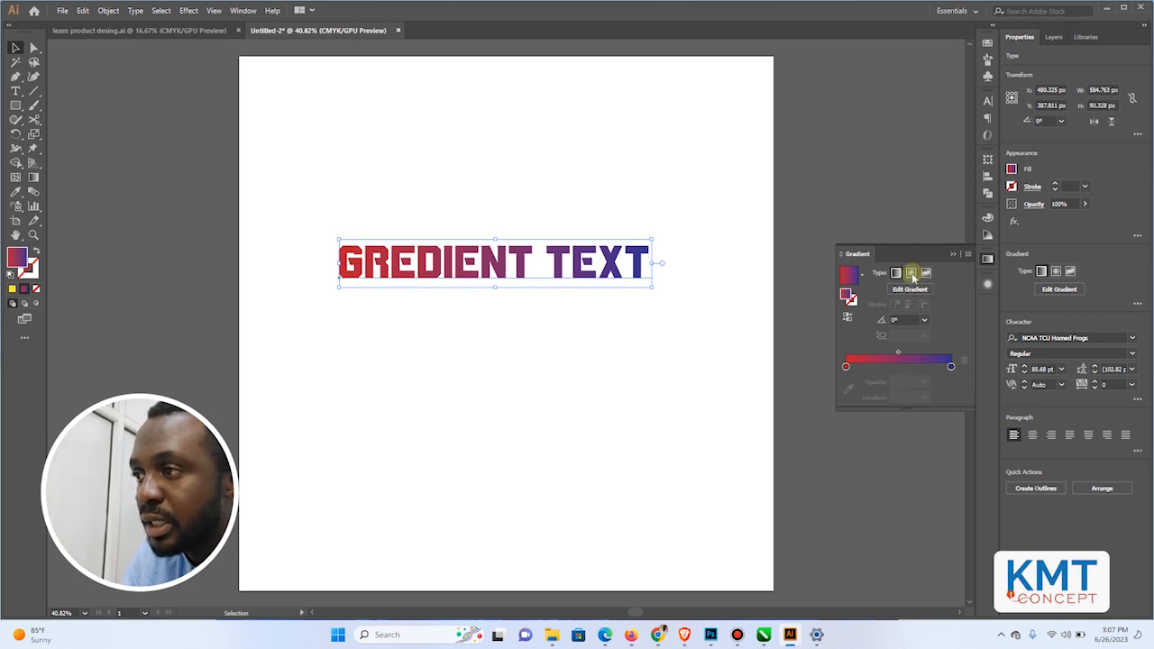
Try the radial and freeform gradient types on the text and return to the linear type.
{"action": "left_click", "coordinate": [911, 273]}
{"action": "left_click", "coordinate": [927, 273]}
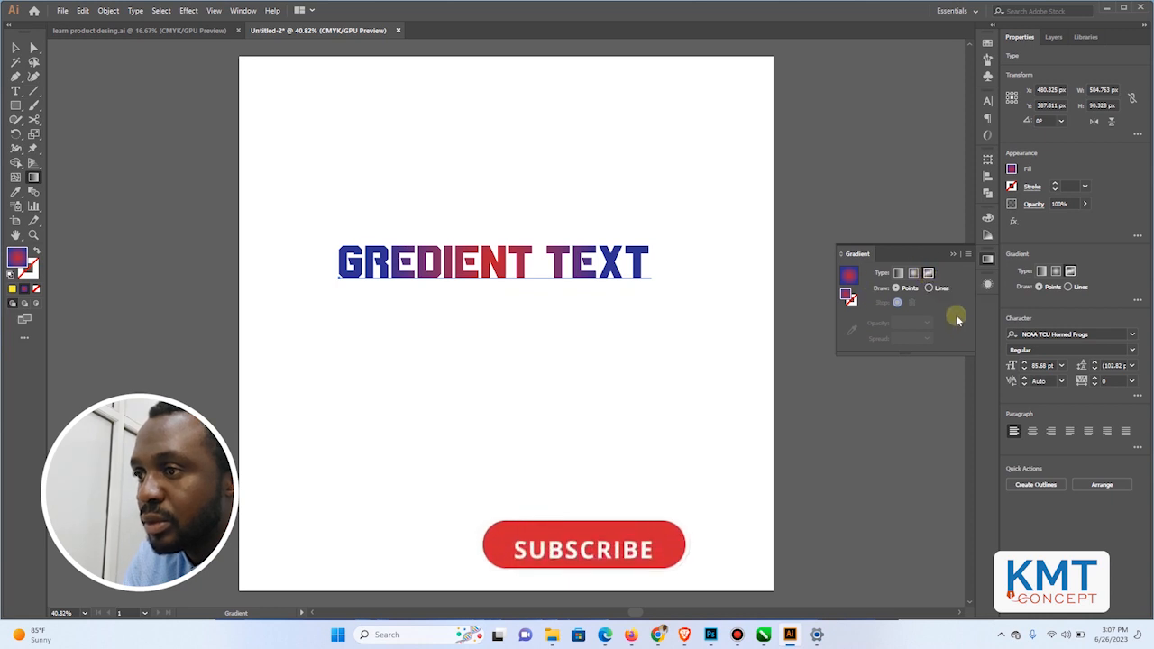
{"action": "left_click", "coordinate": [897, 272]}
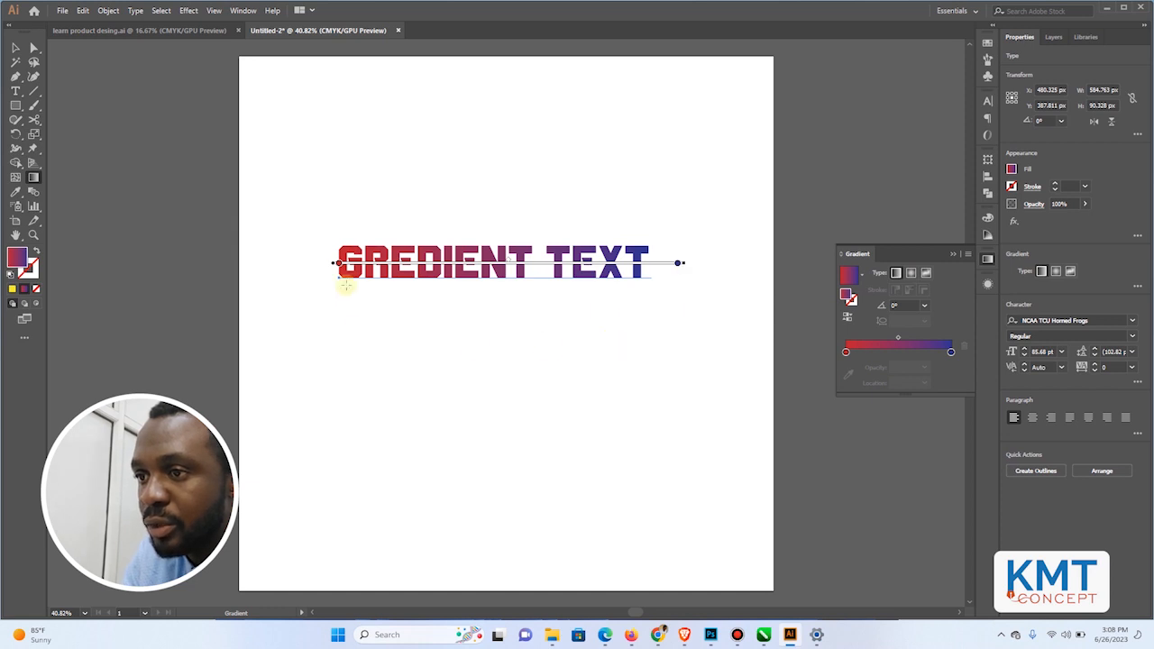
Nudge the linear gradient slightly left across the text, try an angle of -90° and set the angle to 60°.
{"action": "mouse_move", "coordinate": [335, 262]}
{"action": "left_mouse_down"}
{"action": "mouse_move", "coordinate": [327, 227]}
{"action": "mouse_move", "coordinate": [333, 261]}
{"action": "left_mouse_up"}
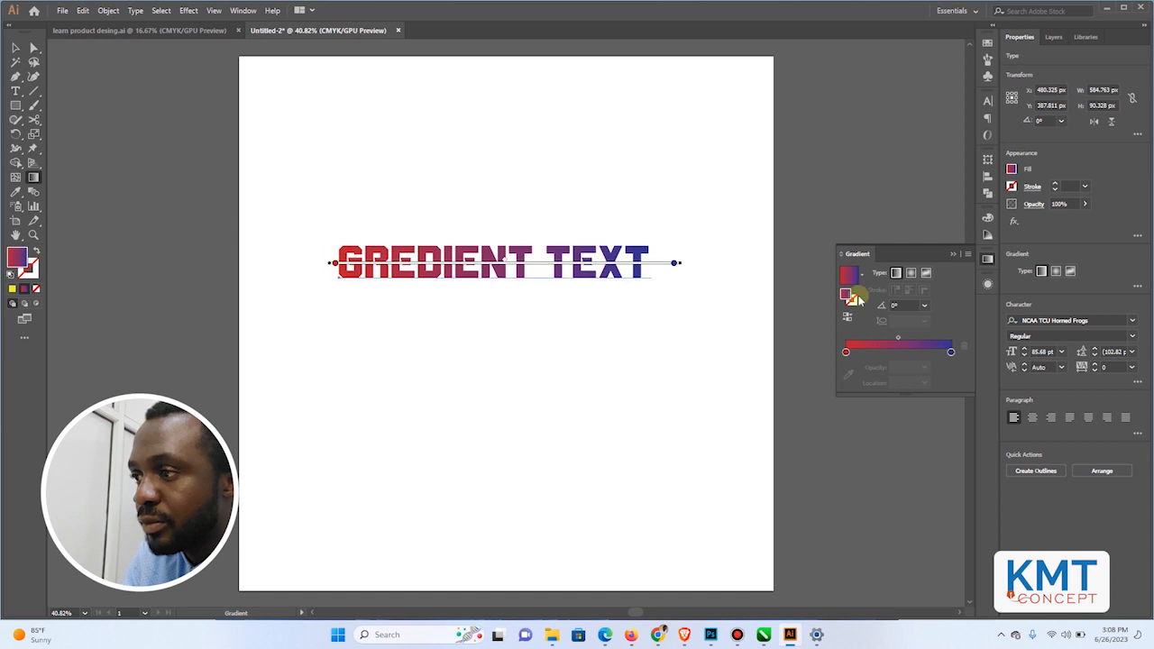
{"action": "left_click", "coordinate": [925, 307]}
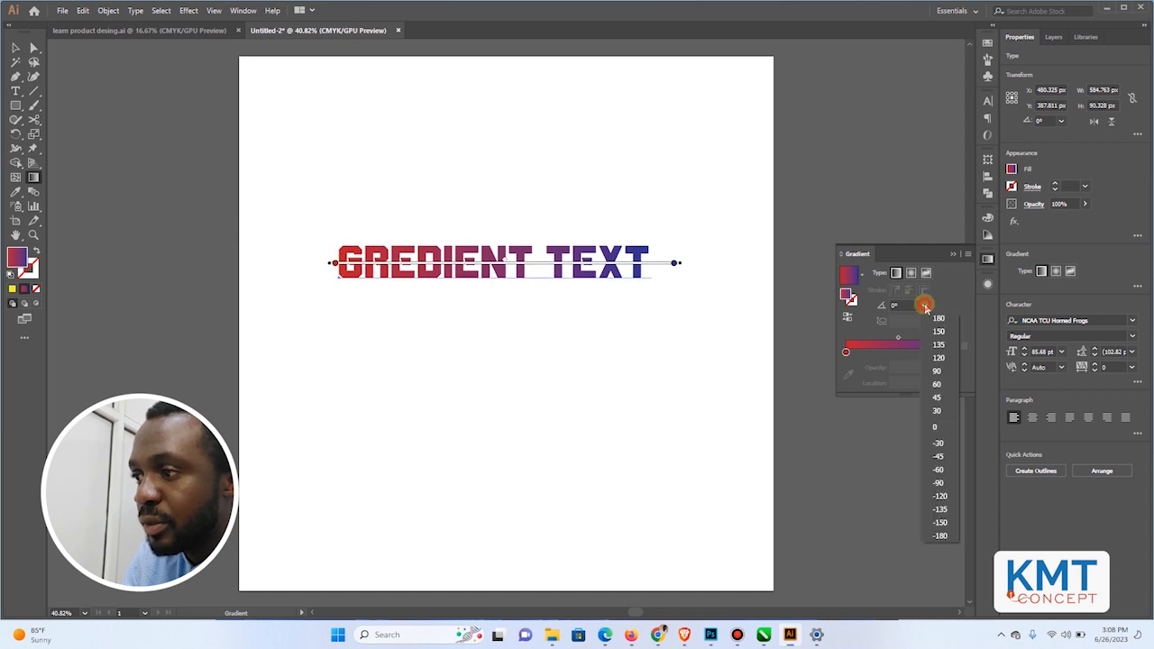
{"action": "left_click", "coordinate": [938, 482]}
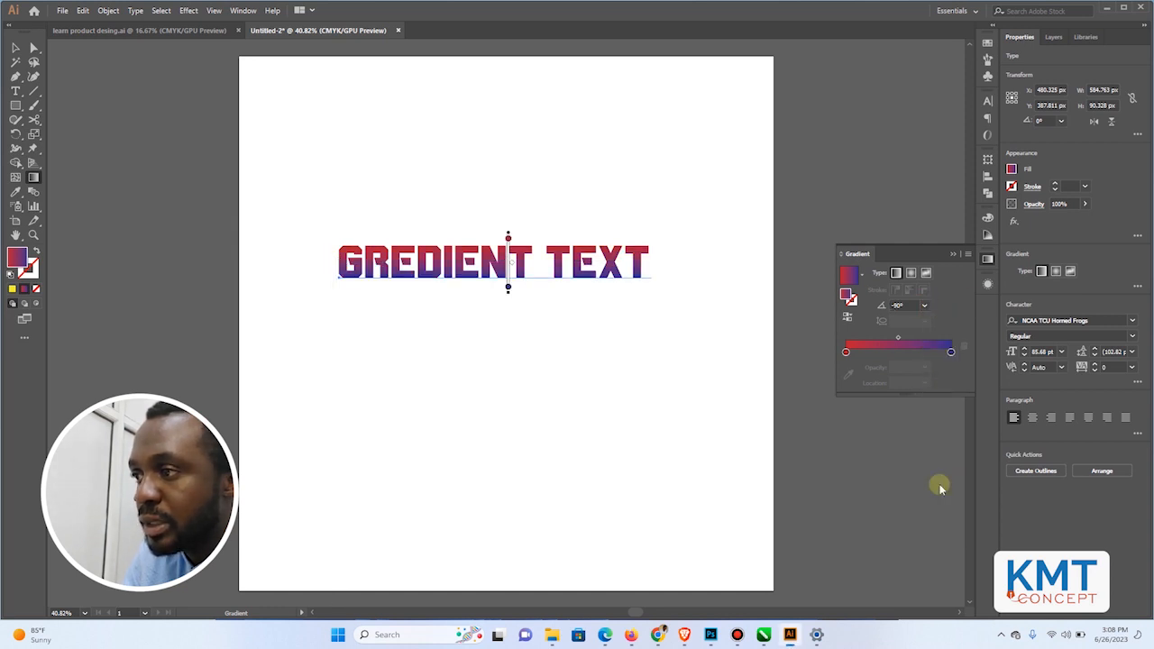
{"action": "left_click", "coordinate": [925, 307]}
{"action": "left_click", "coordinate": [933, 380]}
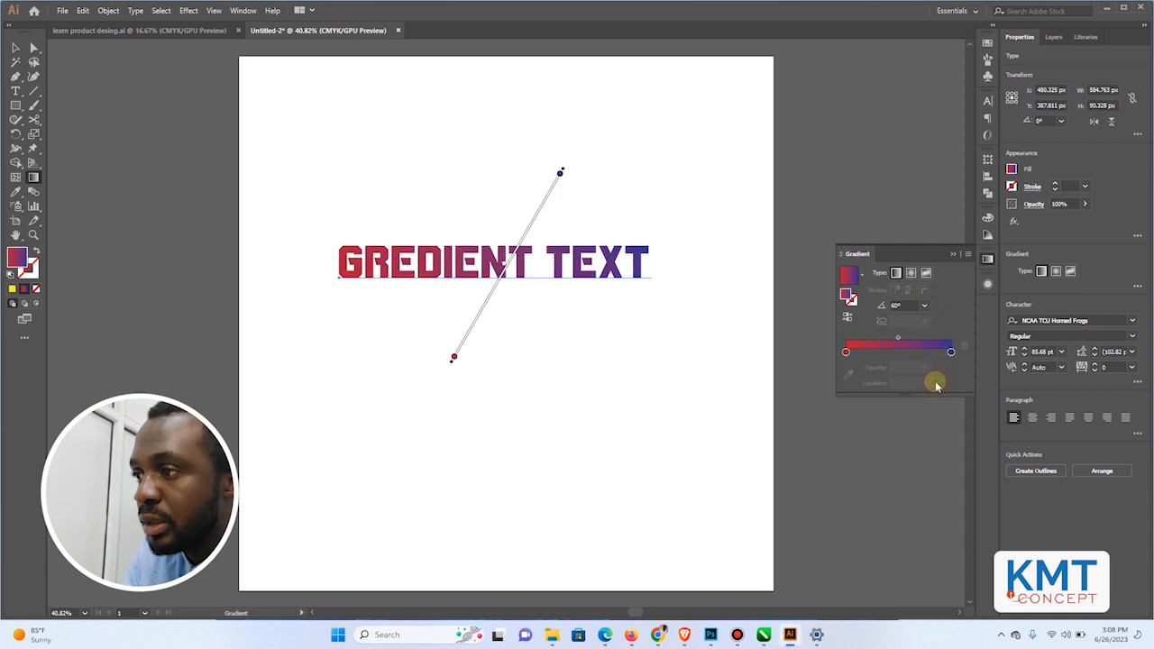
Try a gradient angle of 120° on the text and set the angle to 0°.
{"action": "left_click", "coordinate": [924, 308]}
{"action": "left_click", "coordinate": [934, 352]}
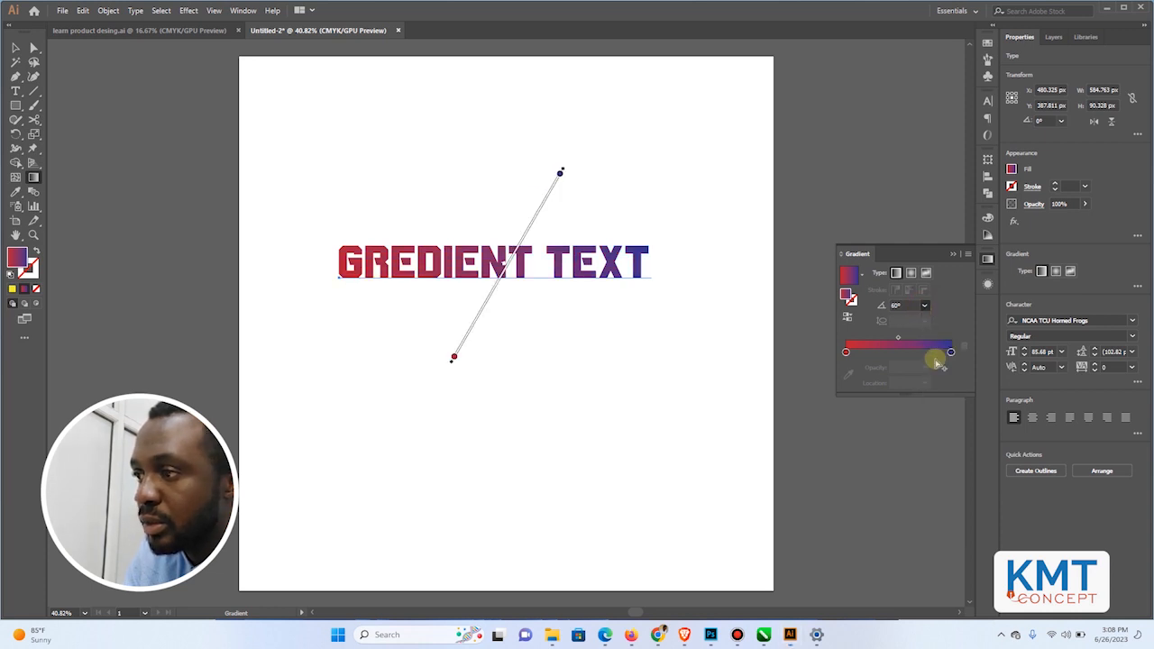
{"action": "left_click", "coordinate": [924, 305]}
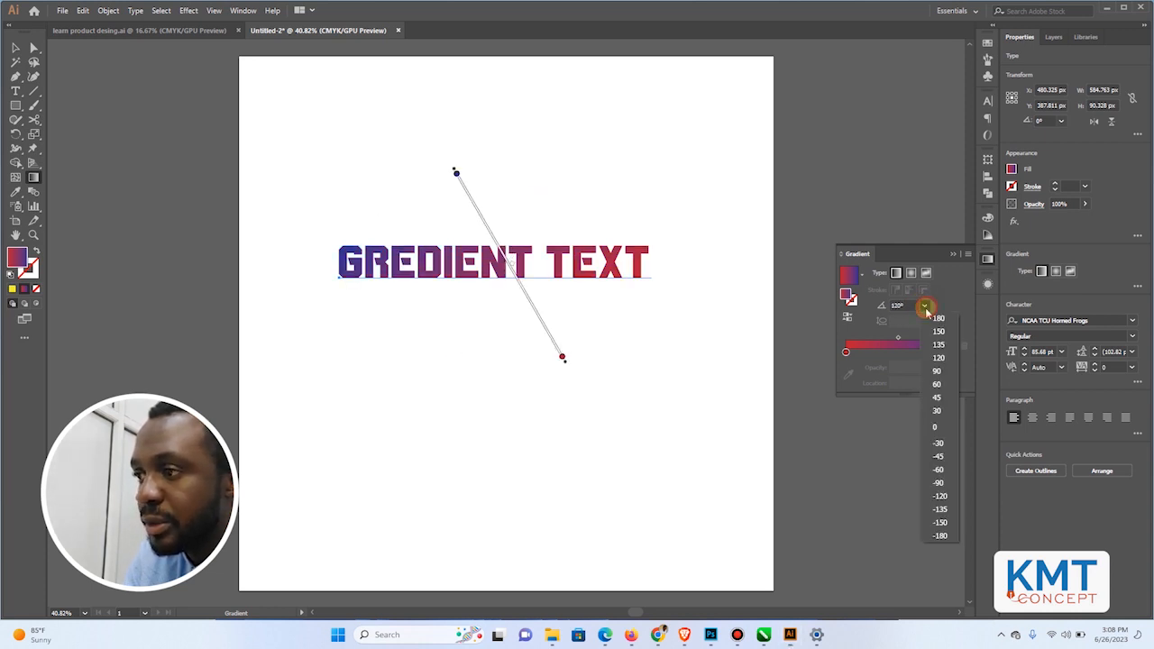
{"action": "left_click", "coordinate": [943, 426]}
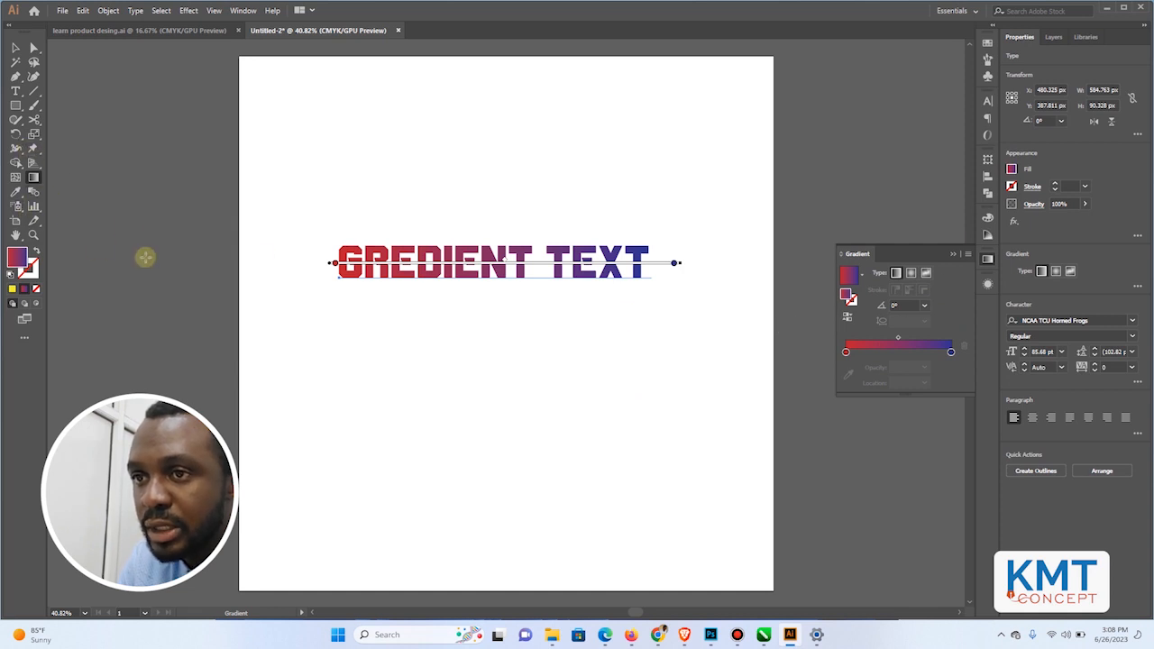
Add a second text object reading TEXT below the gradient text, enlarge it to about 495 px wide and centre it.
{"action": "left_click", "coordinate": [15, 91]}
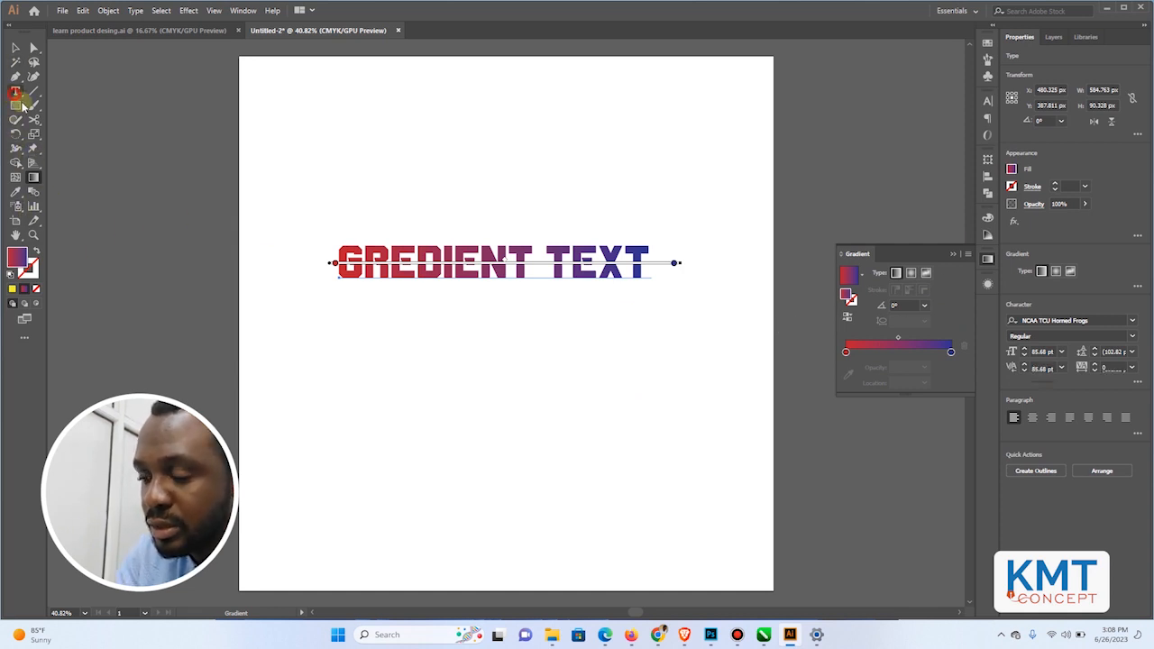
{"action": "left_click", "coordinate": [322, 352]}
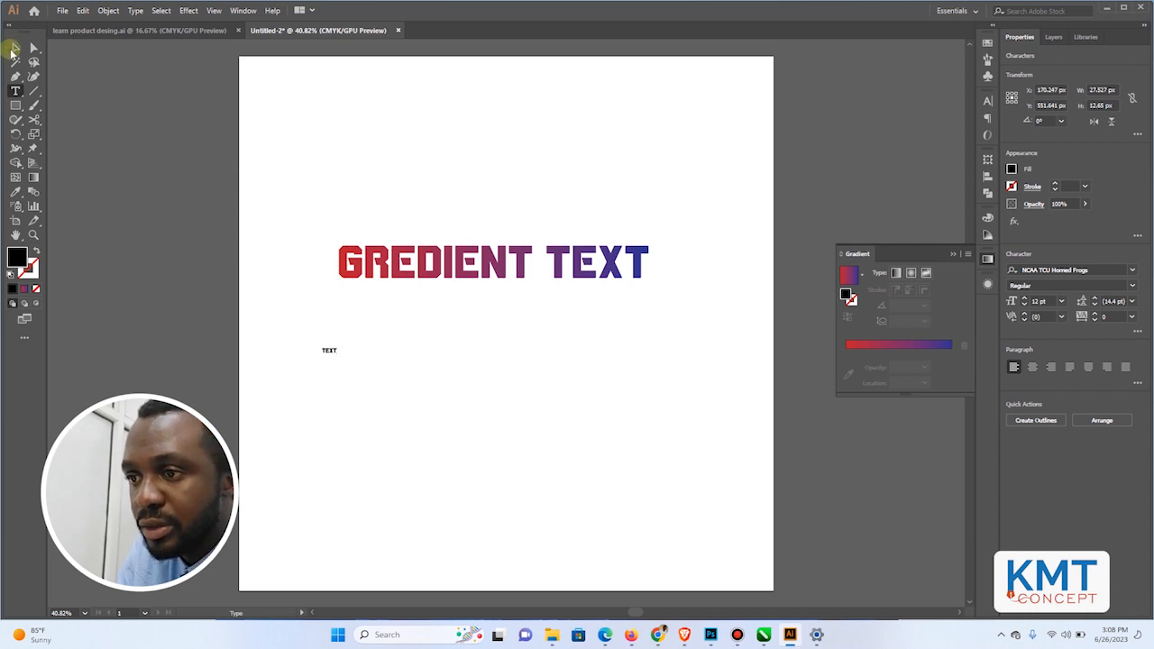
{"action": "left_click", "coordinate": [15, 48]}
{"action": "left_click_drag", "start_coordinate": [339, 359], "coordinate": [631, 500]}
{"action": "left_click_drag", "start_coordinate": [480, 455], "coordinate": [525, 421]}
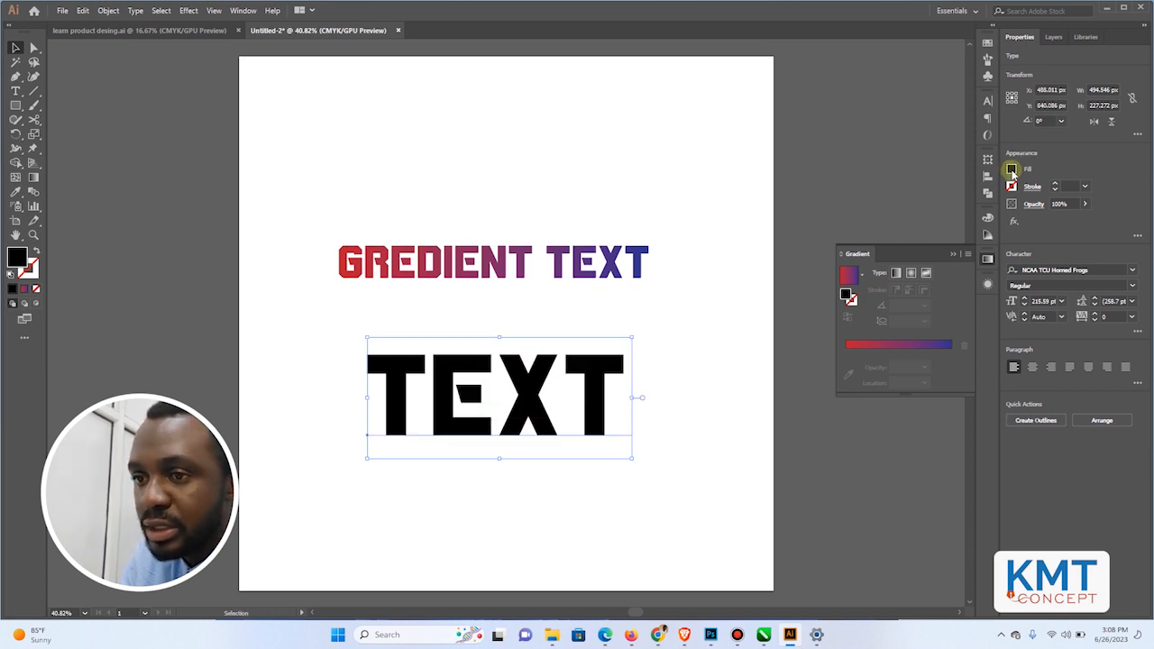
Try filling the word TEXT directly with the red-to-blue gradient and switch back to a solid colour.
{"action": "left_click", "coordinate": [952, 256]}
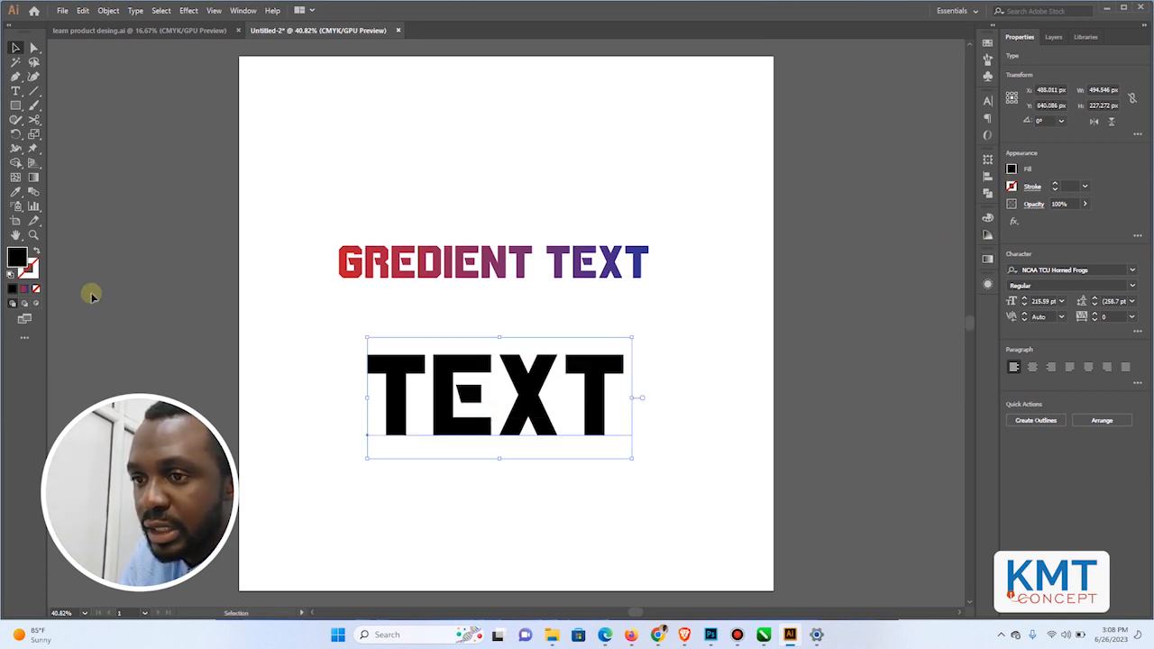
{"action": "left_click", "coordinate": [24, 289]}
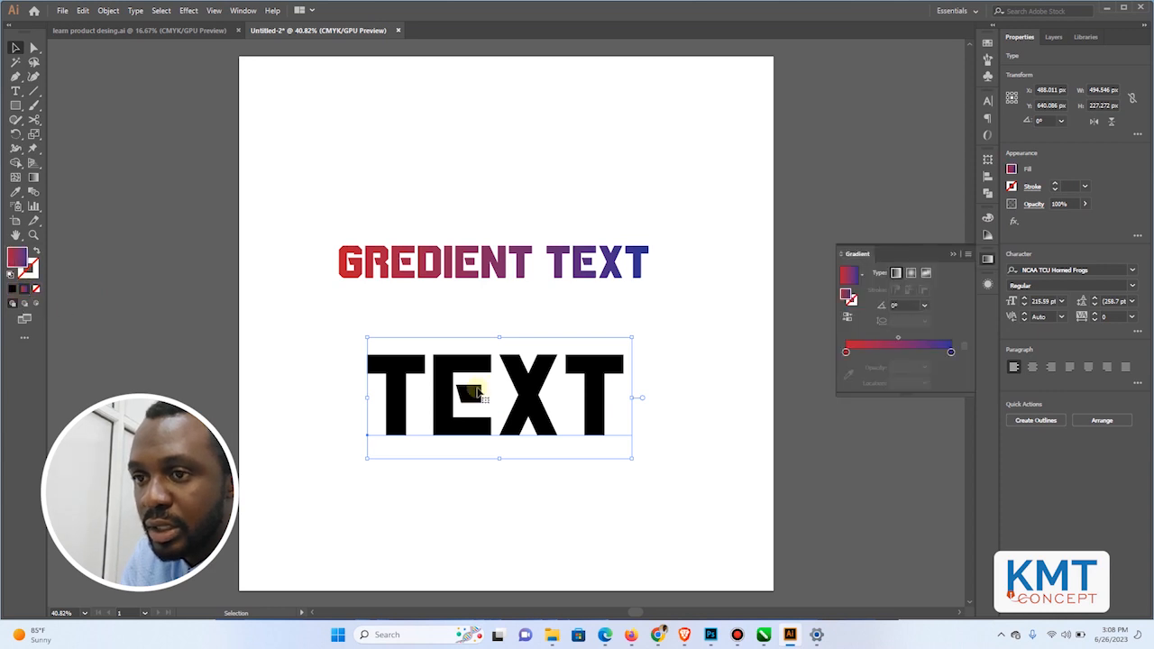
{"action": "left_click", "coordinate": [13, 290]}
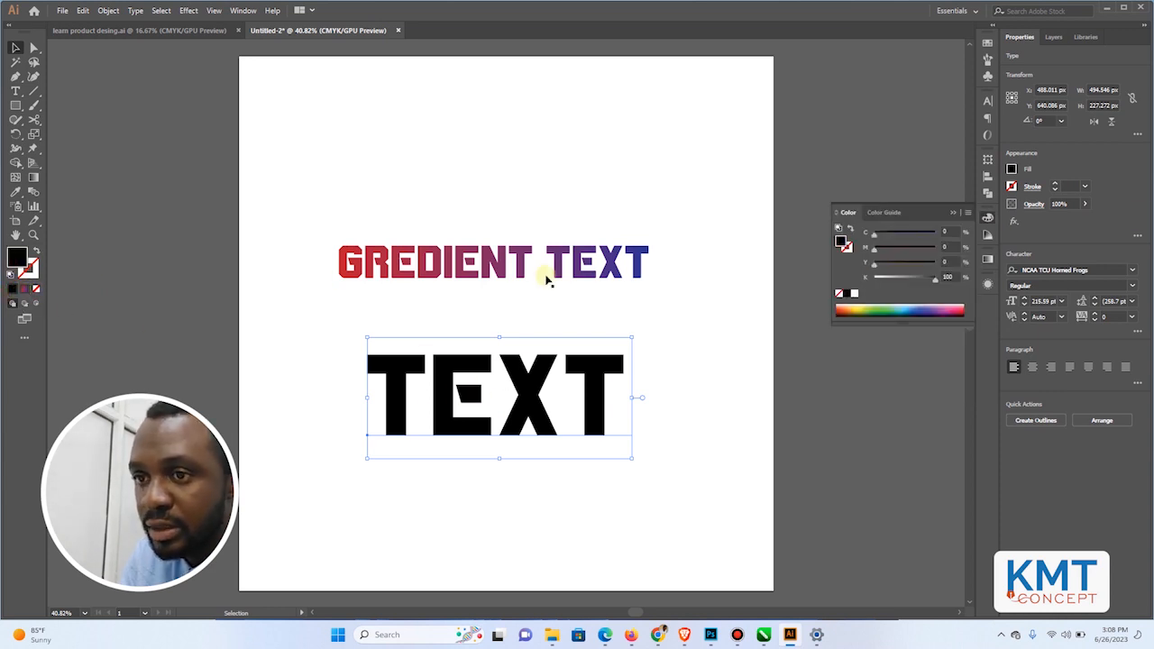
Fill the word TEXT with the solid crimson colour C4023A.
{"action": "double_click", "coordinate": [24, 256]}
{"action": "left_click", "coordinate": [569, 270]}
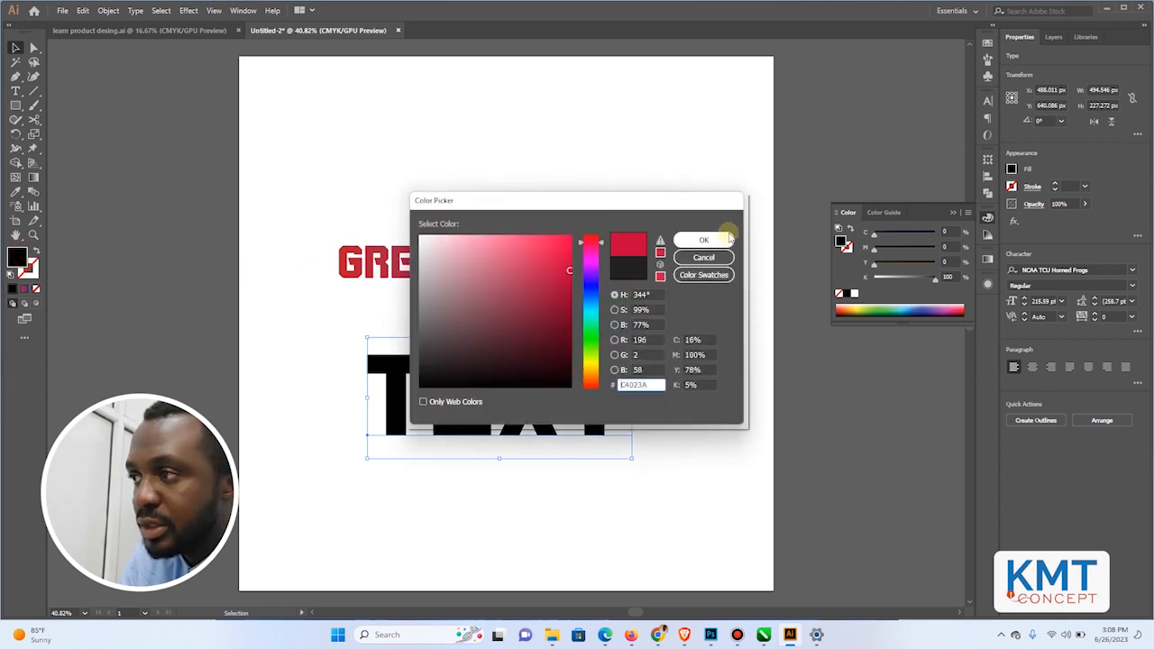
{"action": "left_click", "coordinate": [704, 240]}
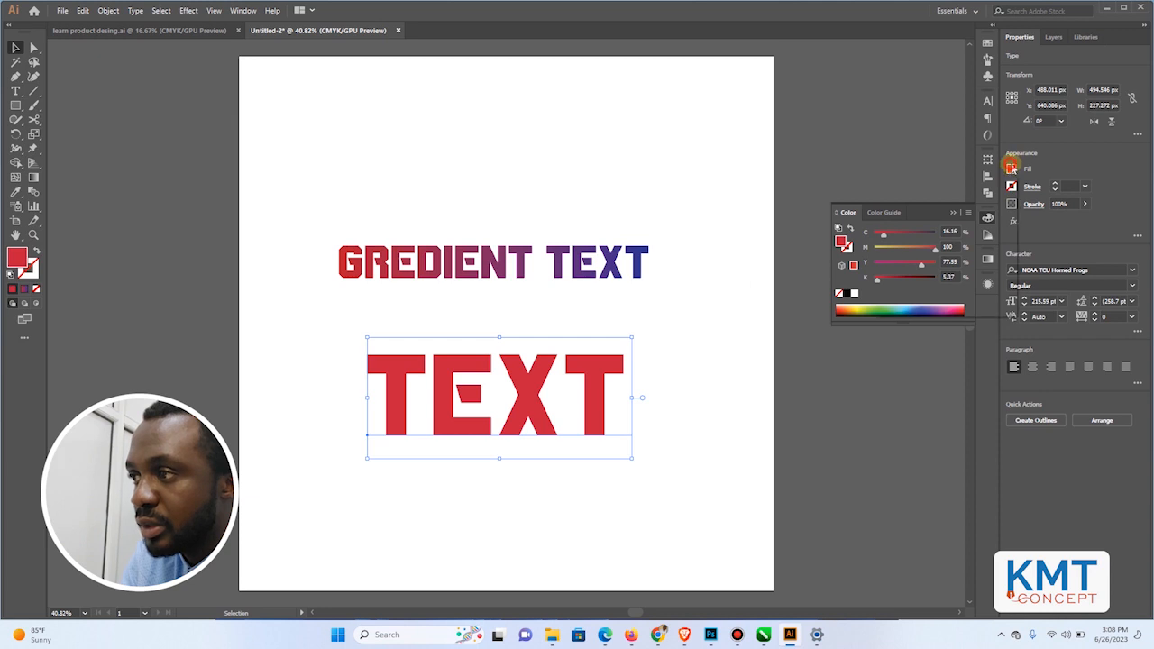
Try the blue, orange-yellow gradient and white-black gradient swatches as the direct fill of the word TEXT.
{"action": "left_click", "coordinate": [1011, 168]}
{"action": "left_click", "coordinate": [963, 220]}
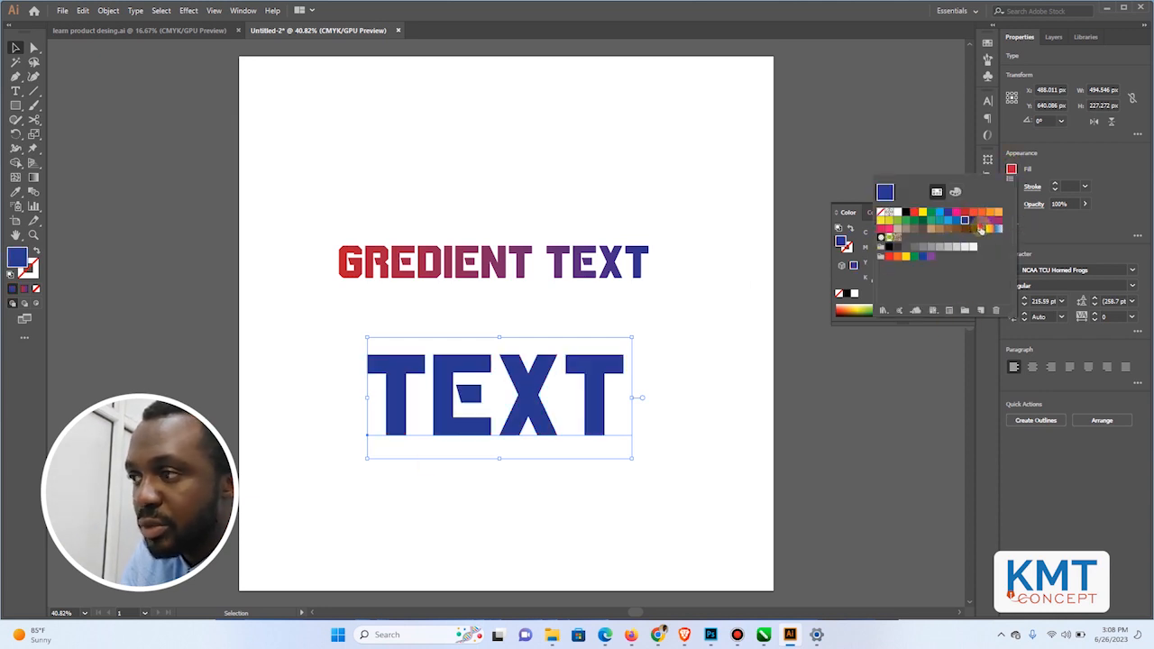
{"action": "left_click", "coordinate": [990, 229]}
{"action": "left_click", "coordinate": [988, 231]}
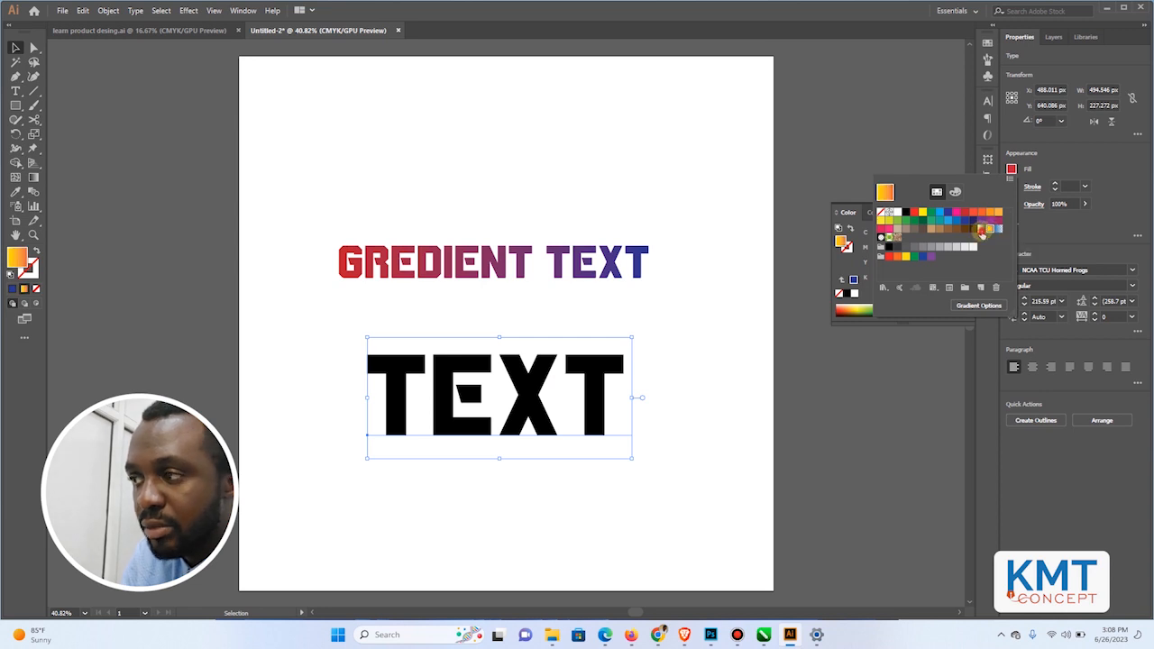
{"action": "left_click", "coordinate": [983, 230]}
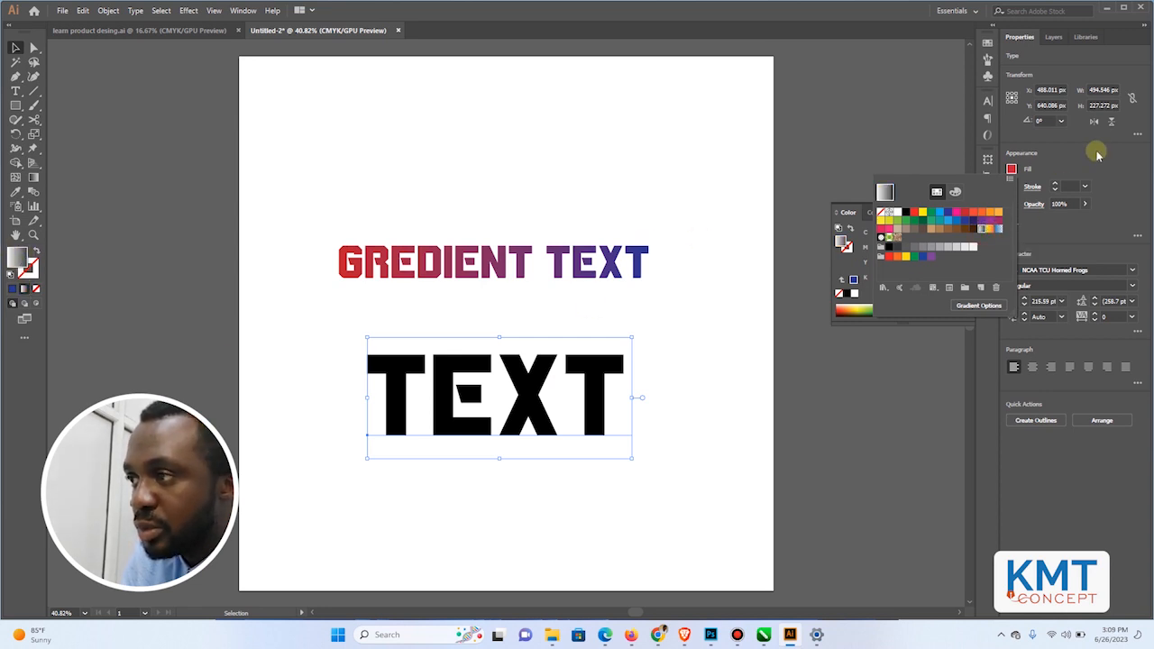
Try removing the character fill of TEXT and adding a new object fill with the yellow-to-red gradient, and undo it.
{"action": "left_click", "coordinate": [1012, 169]}
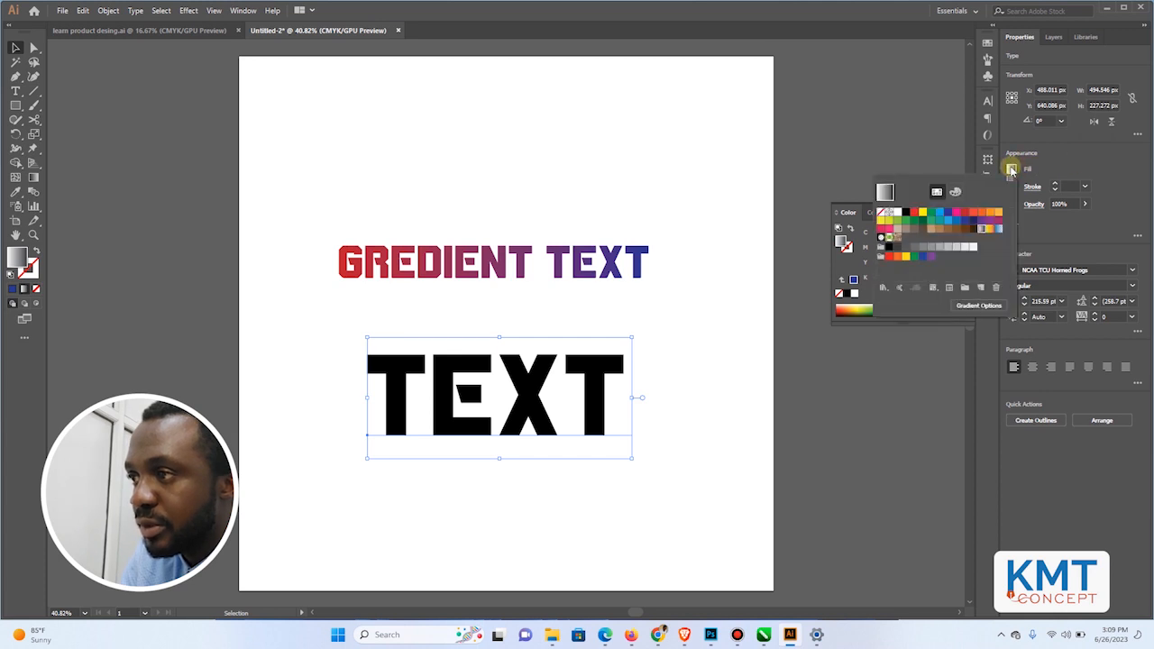
{"action": "left_click", "coordinate": [882, 212]}
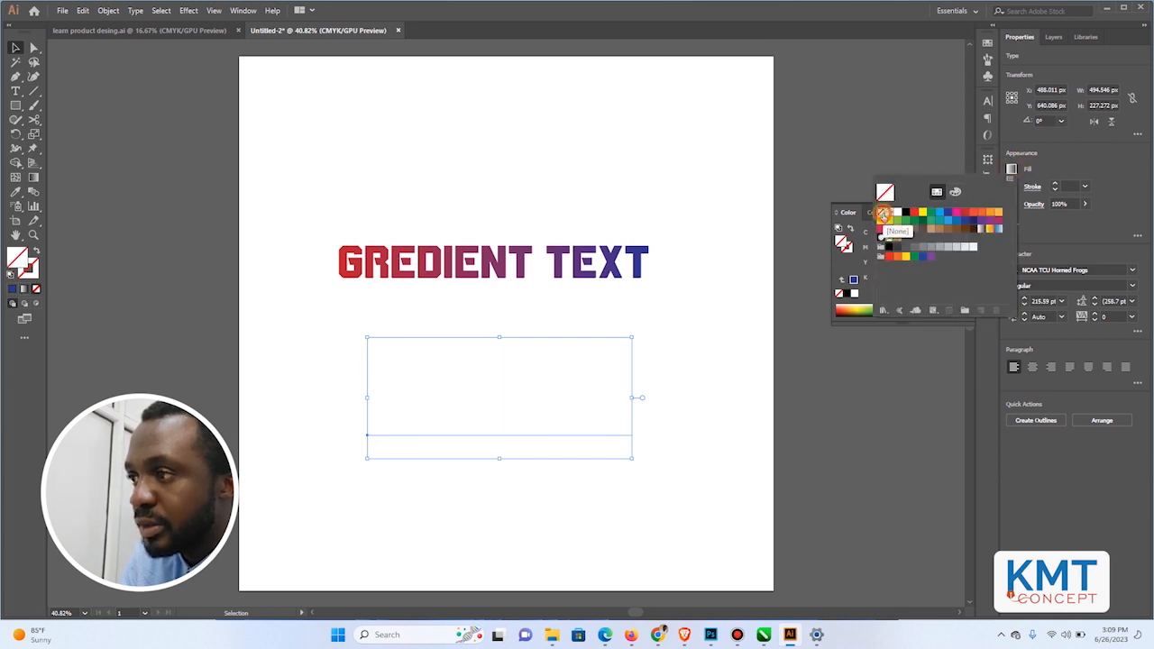
{"action": "left_click", "coordinate": [987, 284]}
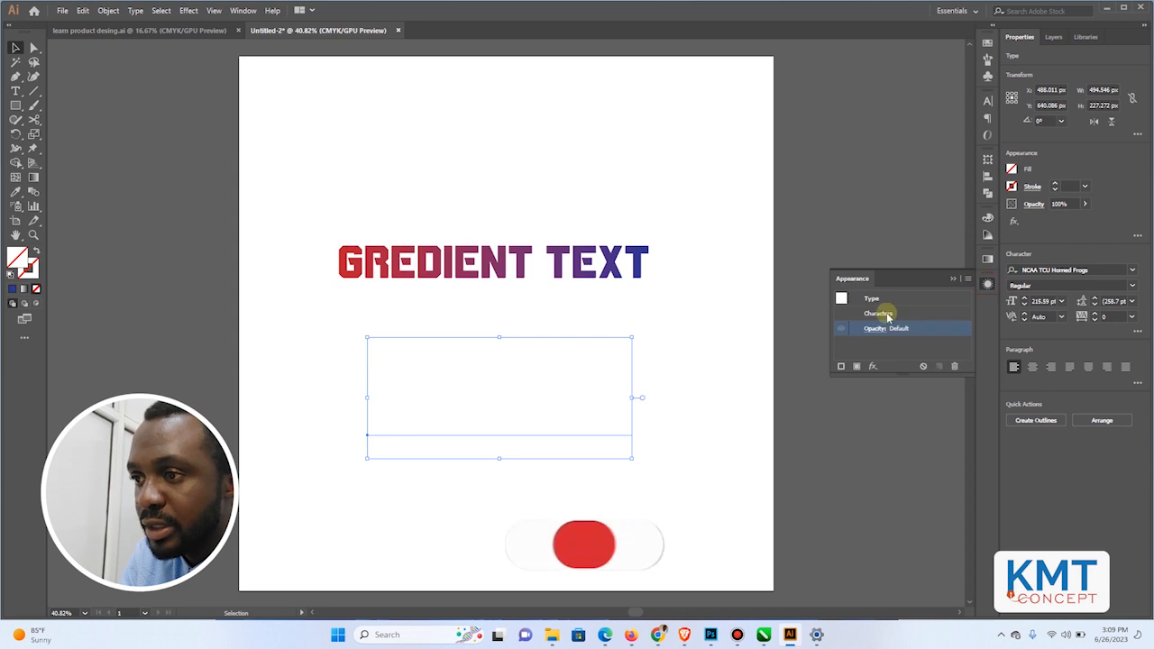
{"action": "left_click", "coordinate": [856, 366]}
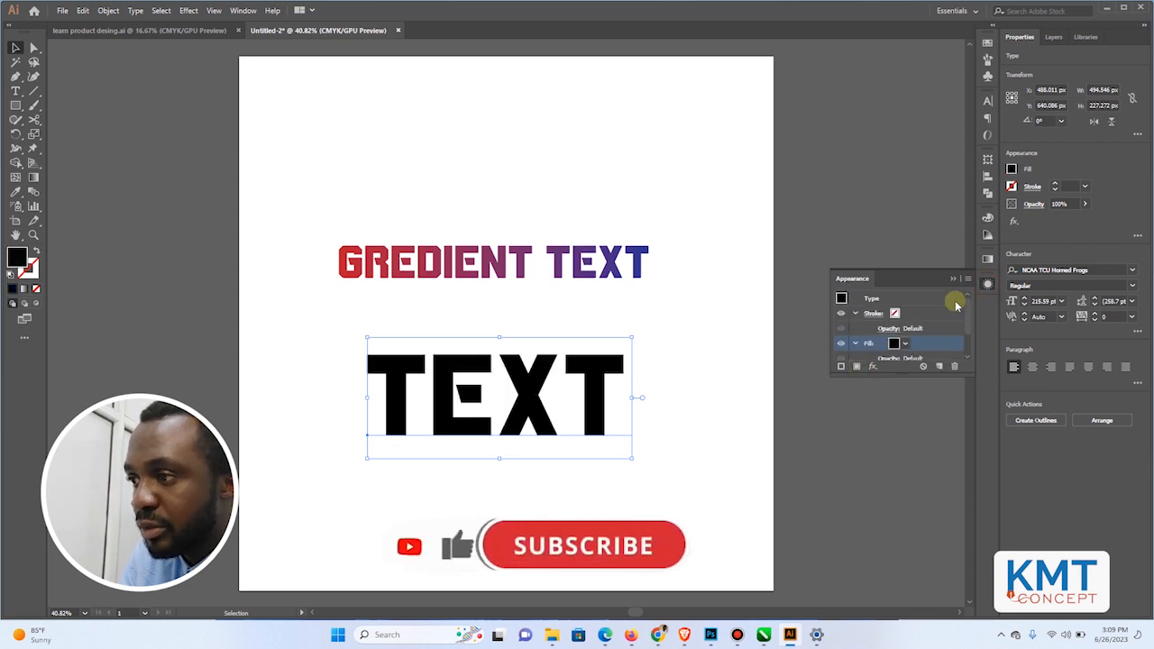
{"action": "left_click", "coordinate": [904, 344]}
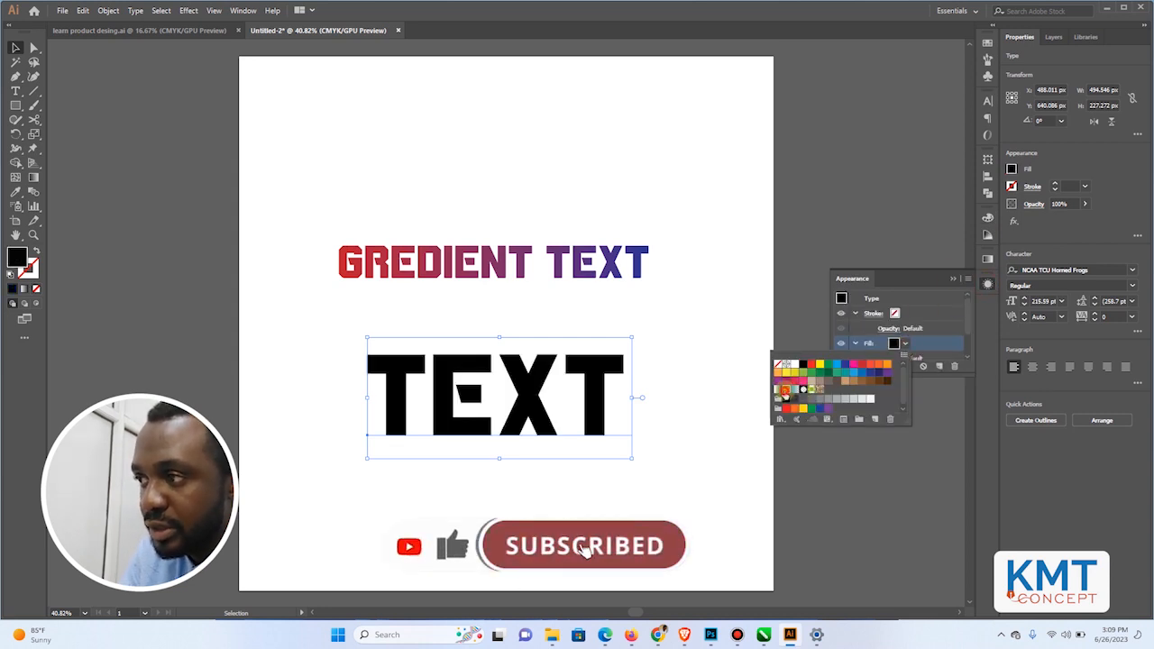
{"action": "left_click", "coordinate": [805, 390]}
{"action": "left_click", "coordinate": [1066, 232]}
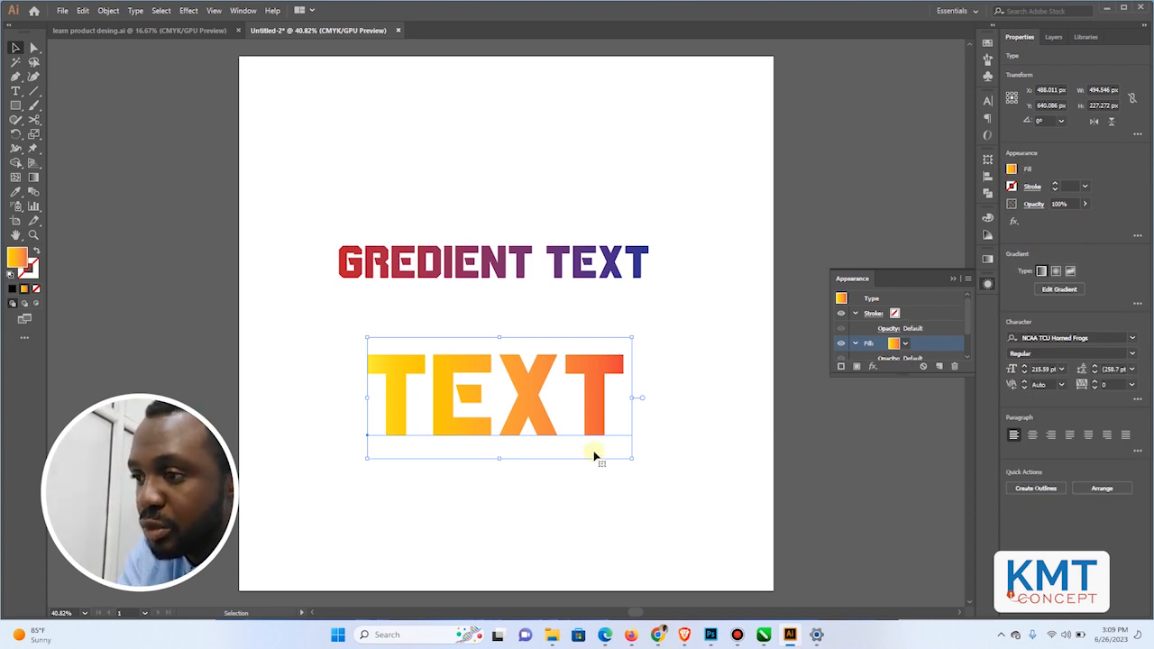
{"action": "key", "text": "a"}
{"action": "key", "text": "v"}
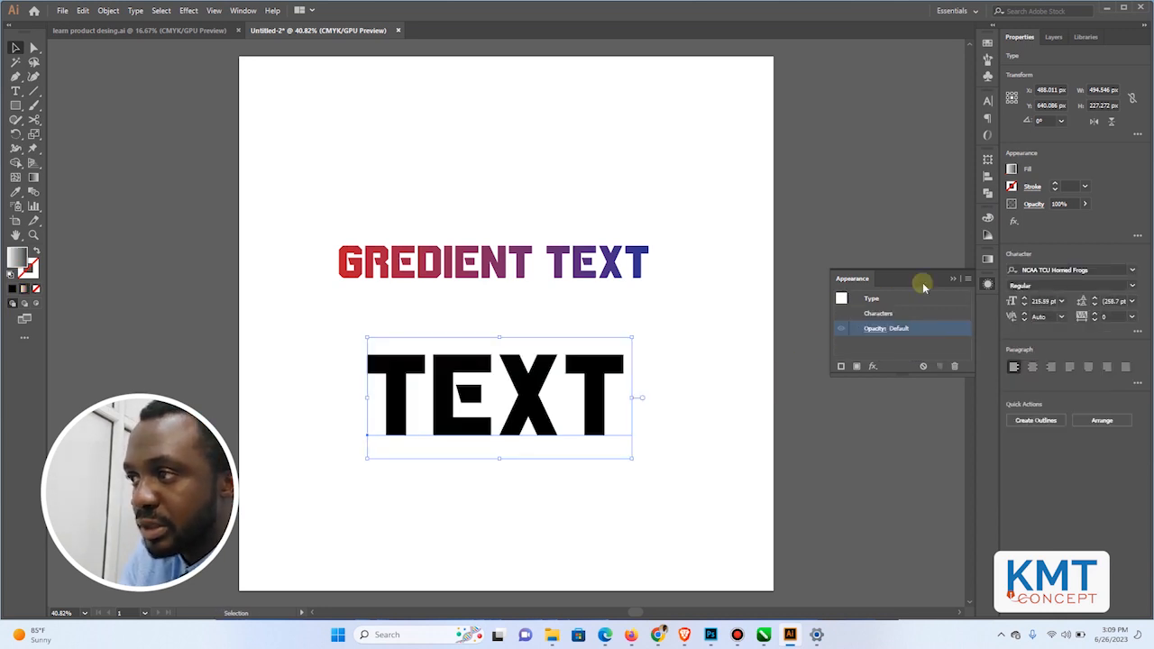
Set the fill of the word TEXT to the solid red swatch.
{"action": "left_click", "coordinate": [962, 272]}
{"action": "left_click", "coordinate": [1013, 169]}
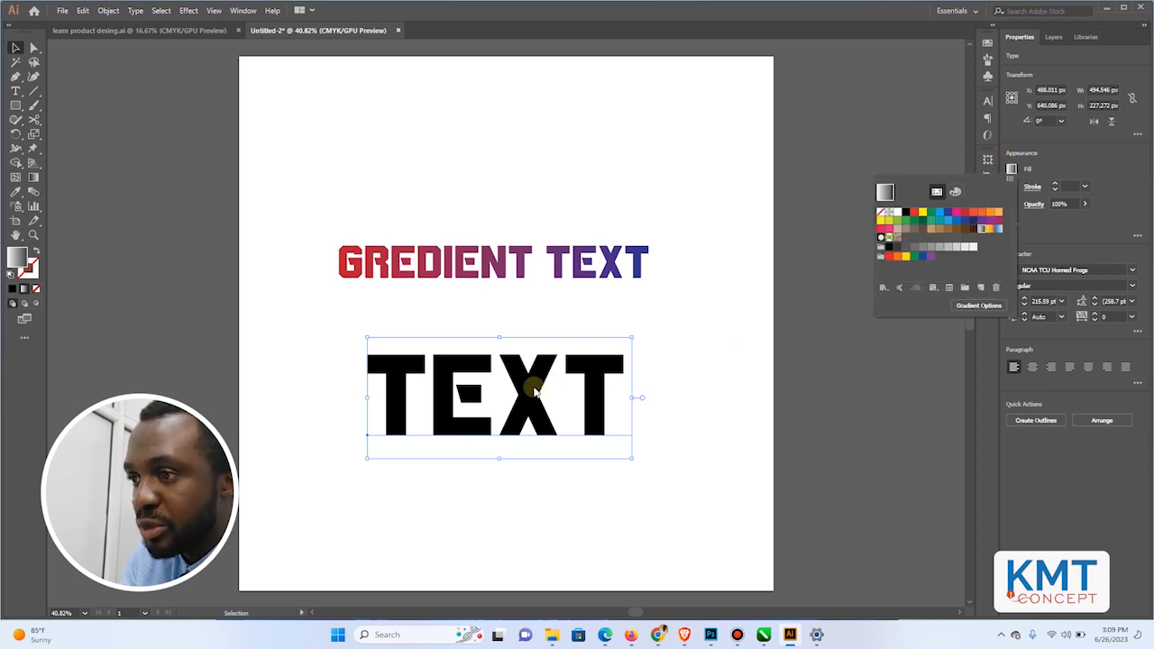
{"action": "left_click", "coordinate": [913, 213]}
{"action": "left_click", "coordinate": [1093, 160]}
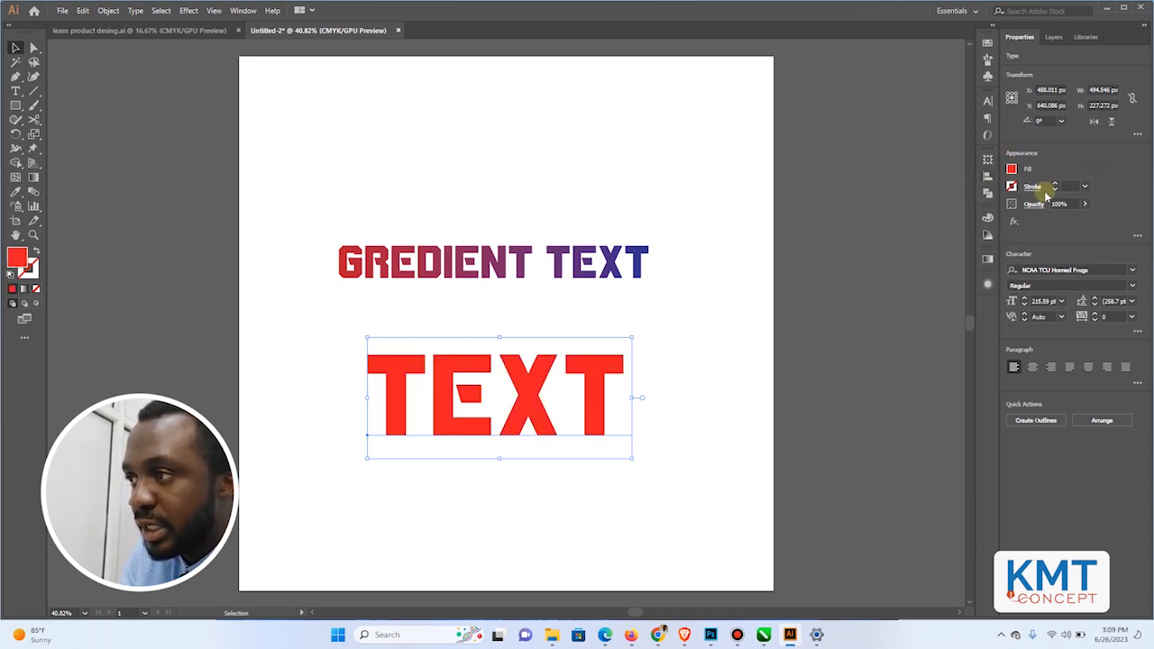
Add a new fill to the TEXT object's appearance and assign the White, Black gradient swatch to it.
{"action": "left_click", "coordinate": [988, 283]}
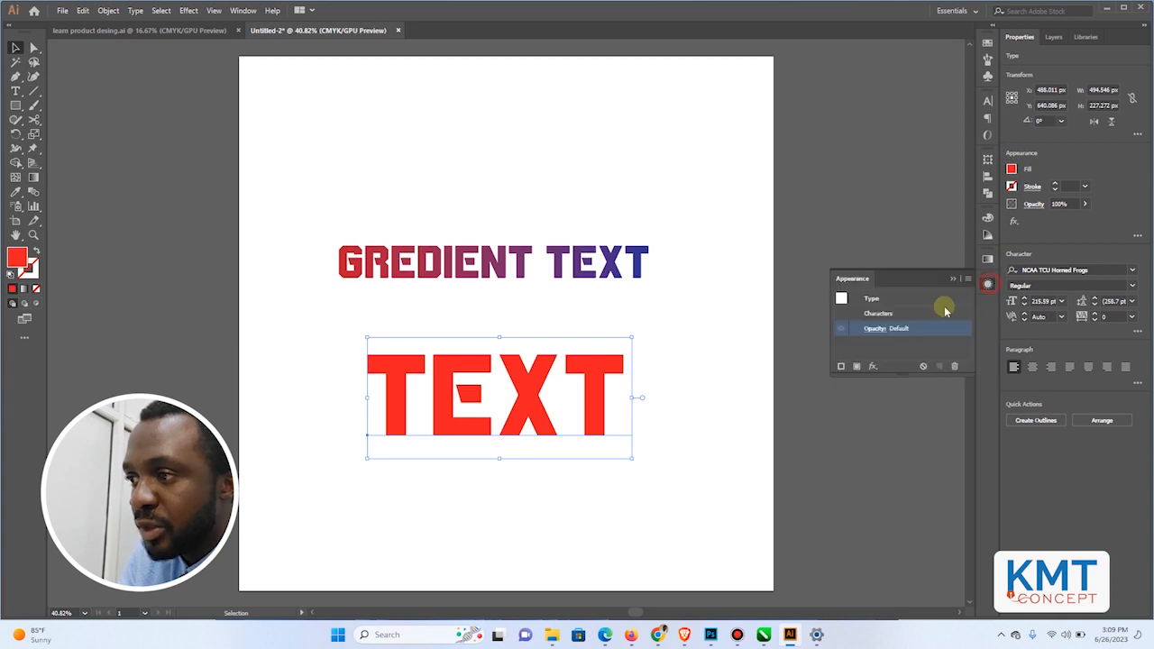
{"action": "left_click", "coordinate": [855, 368]}
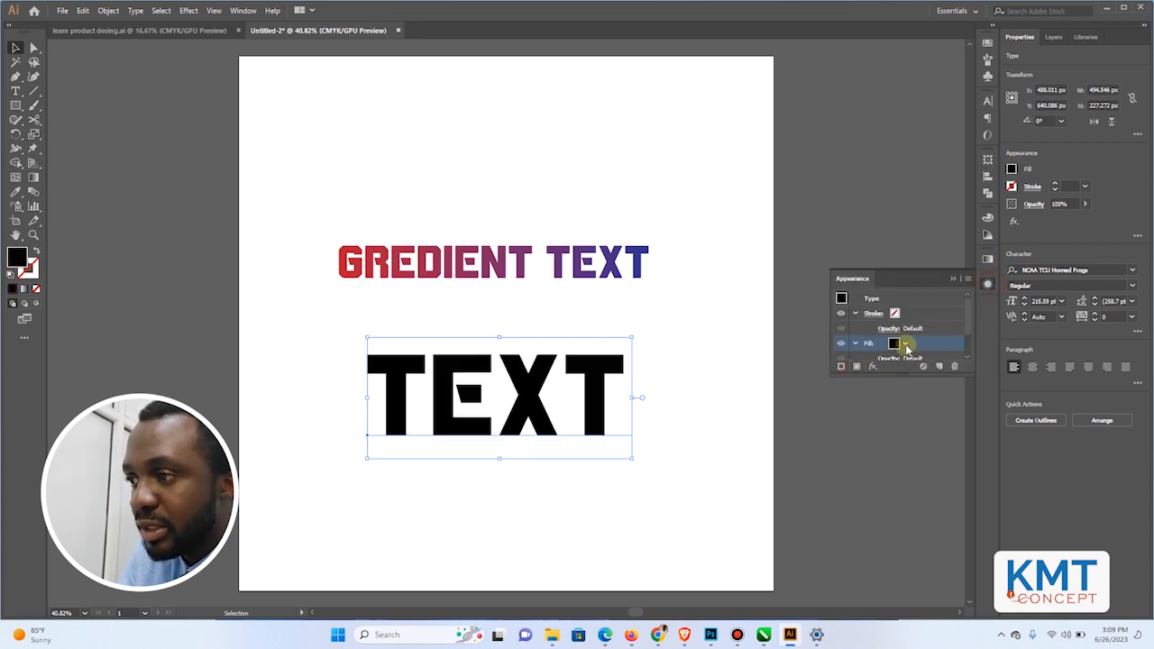
{"action": "left_click", "coordinate": [905, 345]}
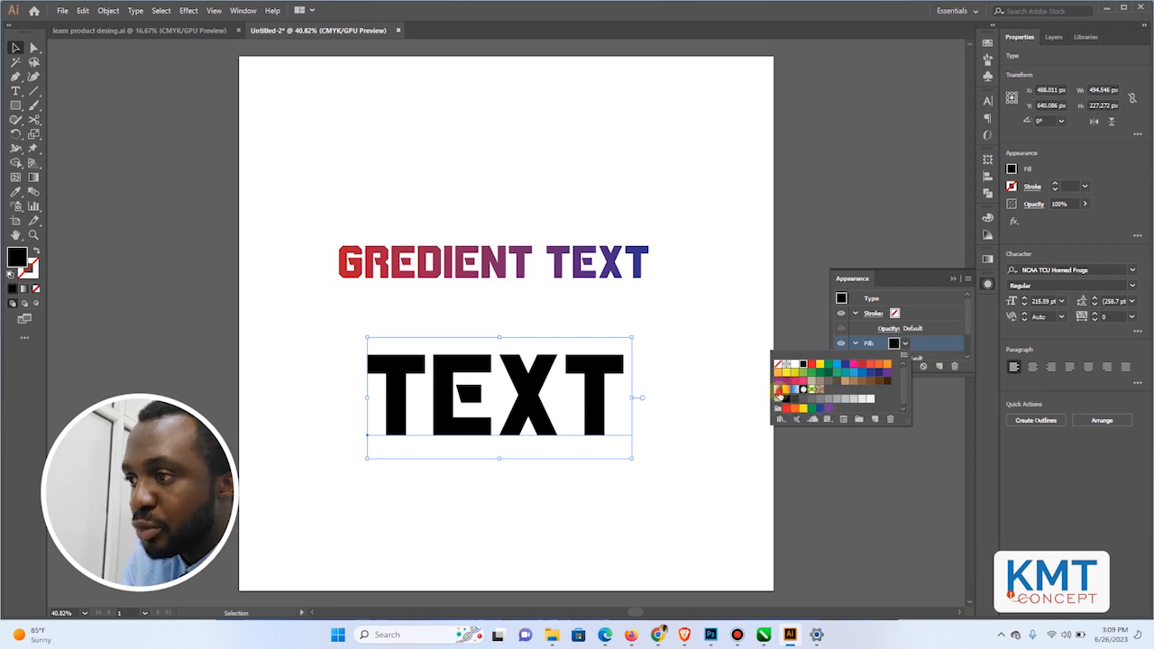
{"action": "left_click", "coordinate": [779, 392]}
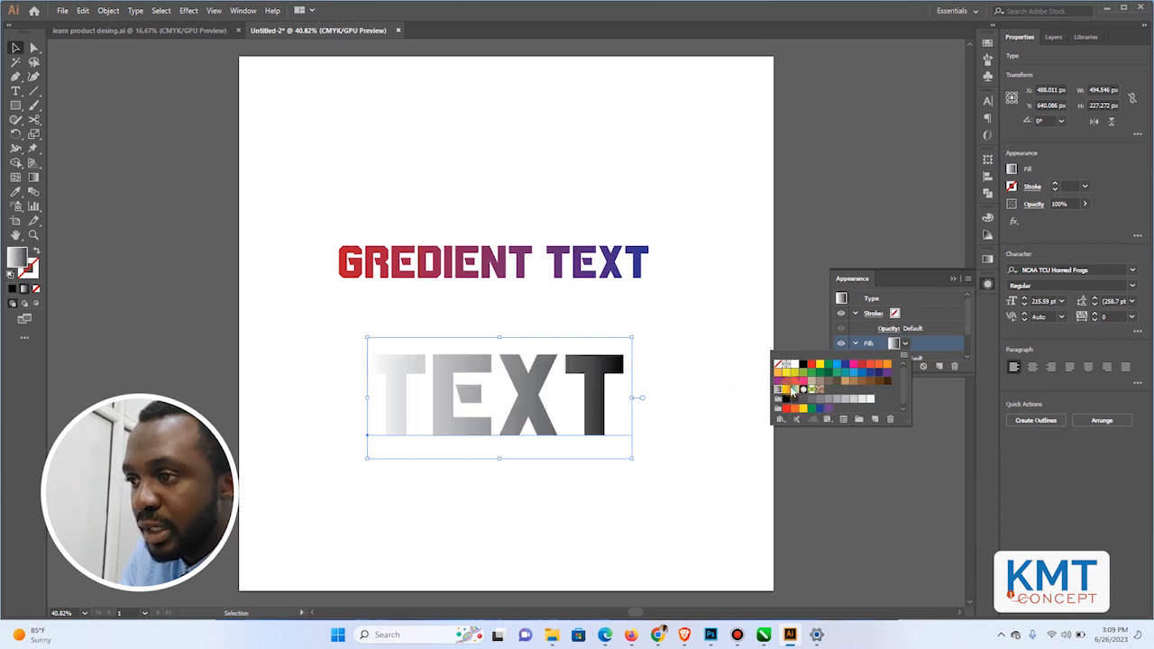
Try the blue and yellow-to-red gradient swatches on the new fill and return to the White, Black gradient.
{"action": "left_click", "coordinate": [794, 390]}
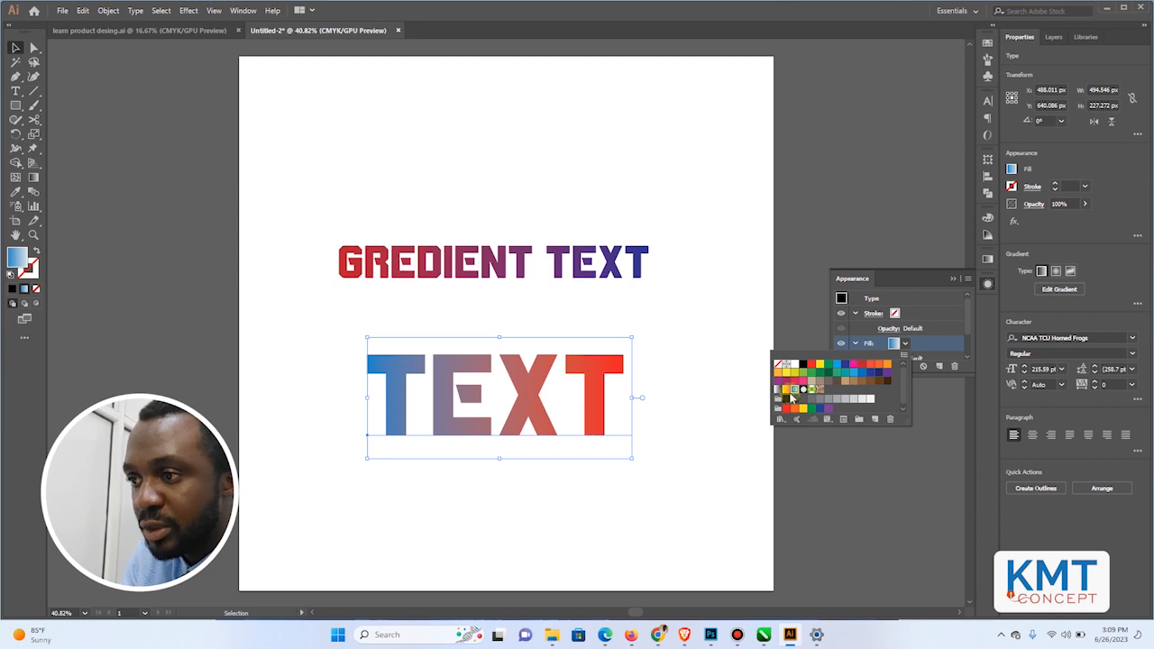
{"action": "left_click", "coordinate": [785, 390]}
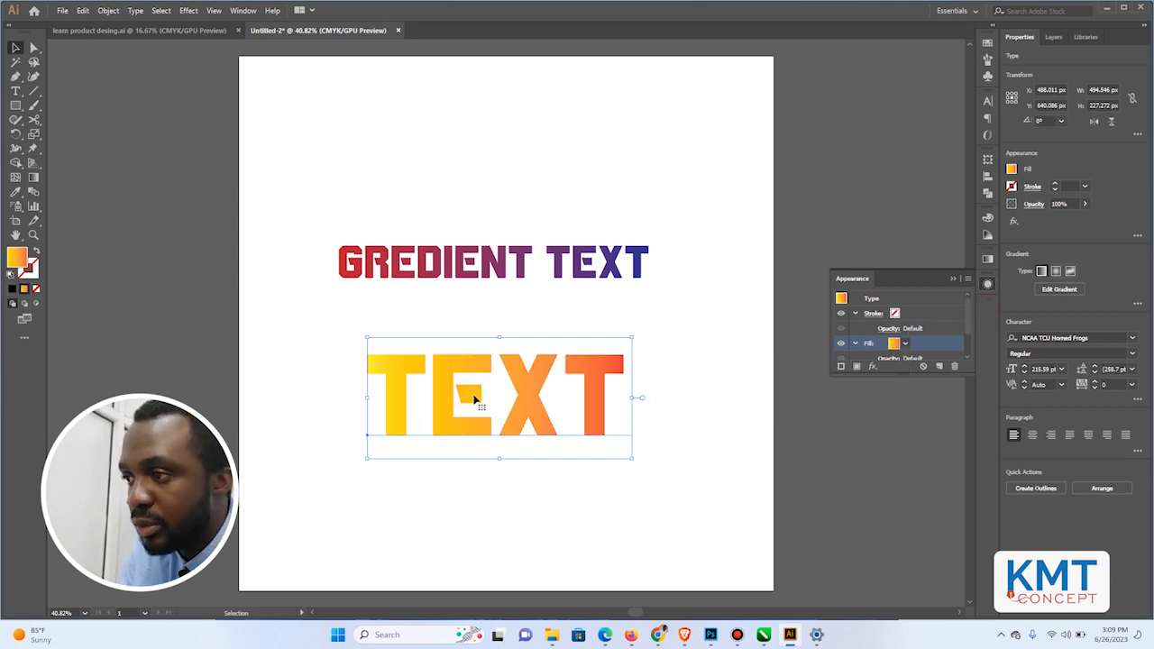
{"action": "left_click", "coordinate": [904, 343]}
{"action": "left_click", "coordinate": [779, 389]}
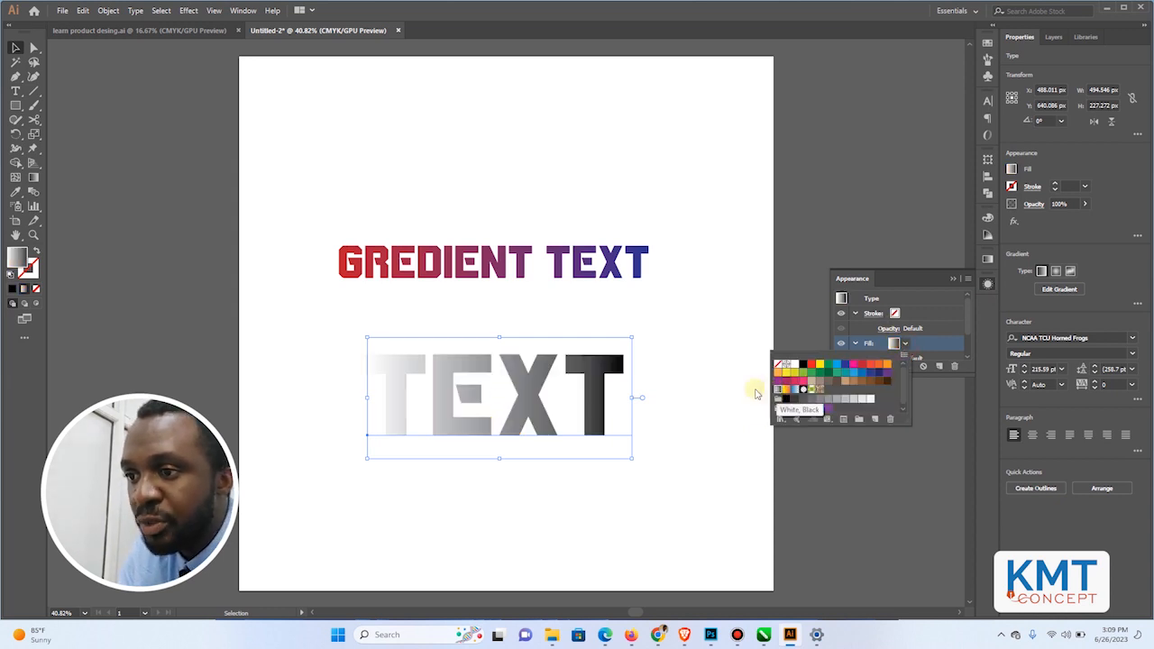
{"action": "left_click", "coordinate": [833, 464]}
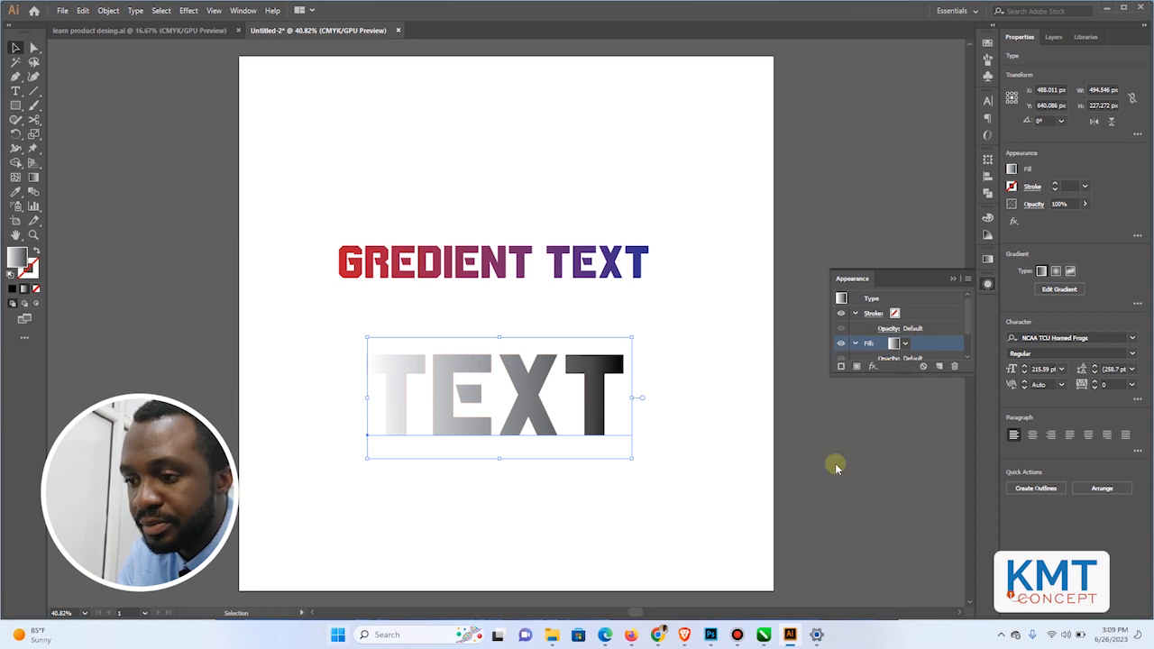
Examine the gradient and the letter edges of the word TEXT up close.
{"action": "key", "text": "super"}
{"action": "left_click", "coordinate": [369, 443]}
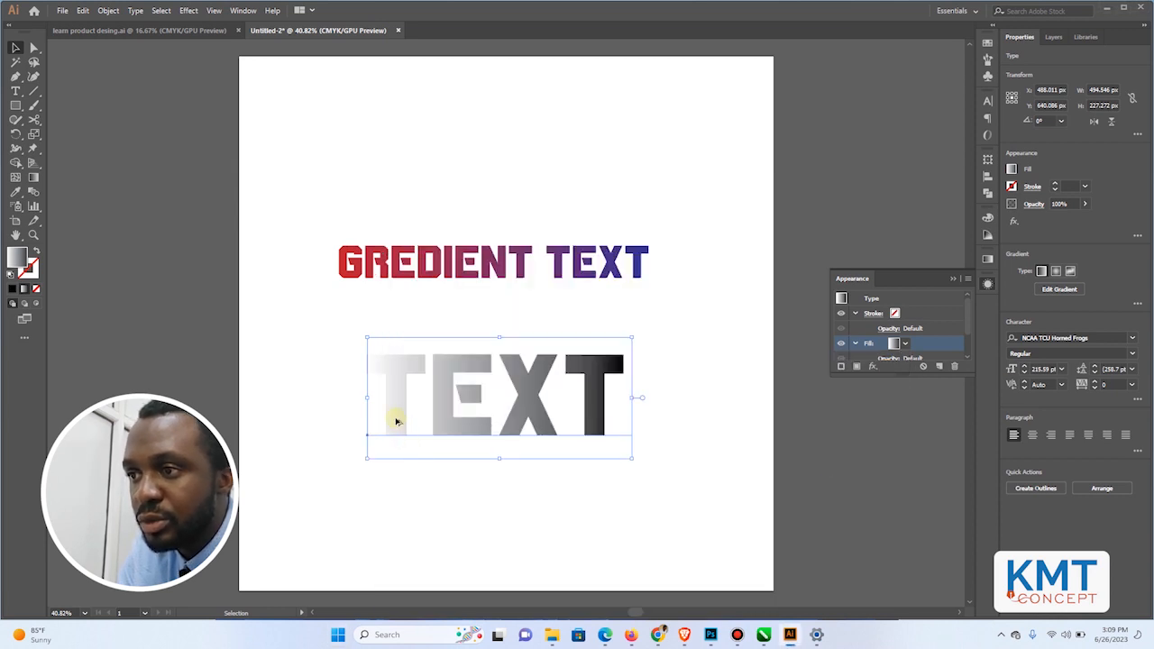
{"action": "scroll", "coordinate": [396, 420], "scroll_direction": "up", "scroll_amount": 8}
{"action": "scroll", "coordinate": [516, 385], "scroll_direction": "down", "scroll_amount": 4}
{"action": "scroll", "coordinate": [549, 359], "scroll_direction": "up", "scroll_amount": 1}
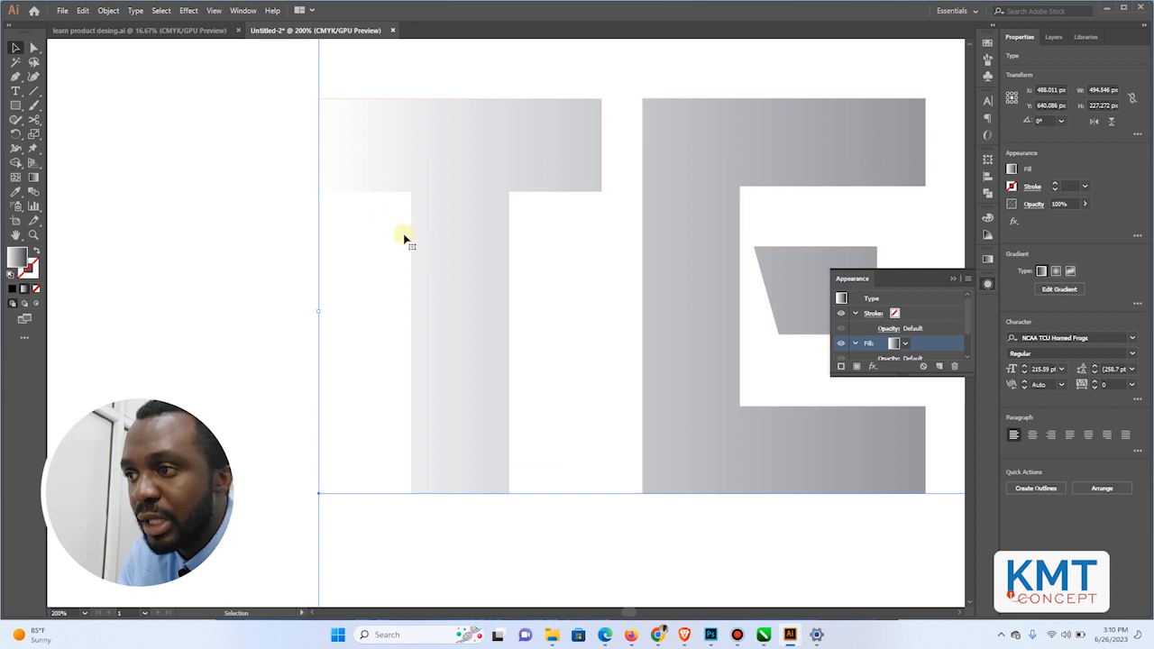
{"action": "scroll", "coordinate": [727, 381], "scroll_direction": "down", "scroll_amount": 4}
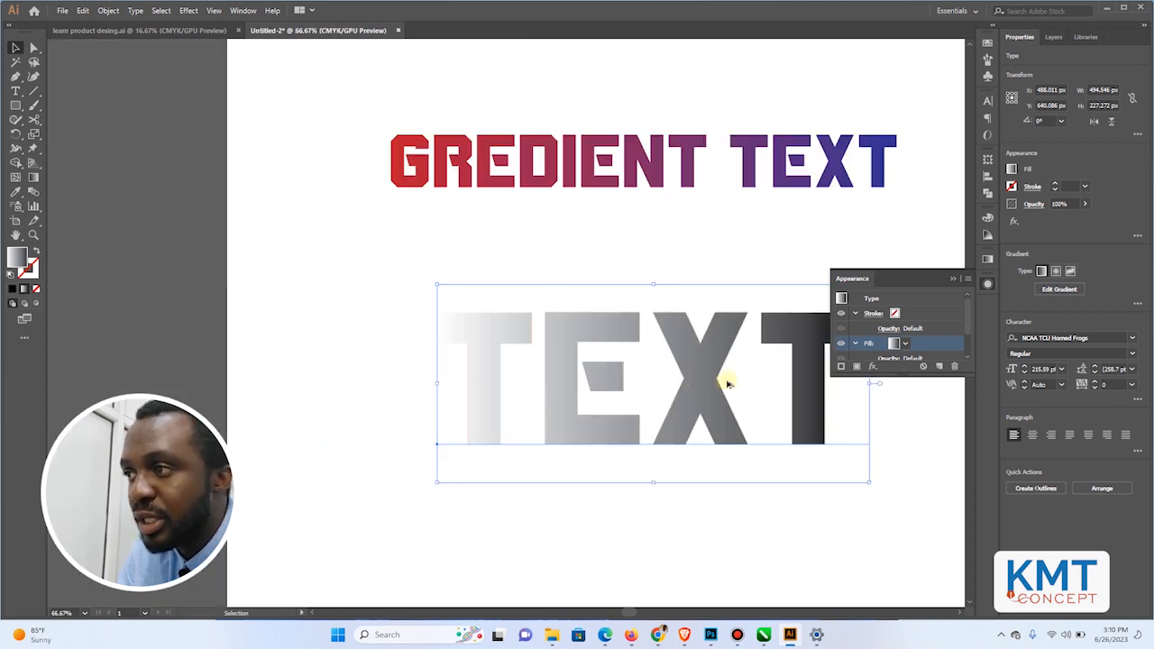
{"action": "scroll", "coordinate": [691, 382], "scroll_direction": "up", "scroll_amount": 4}
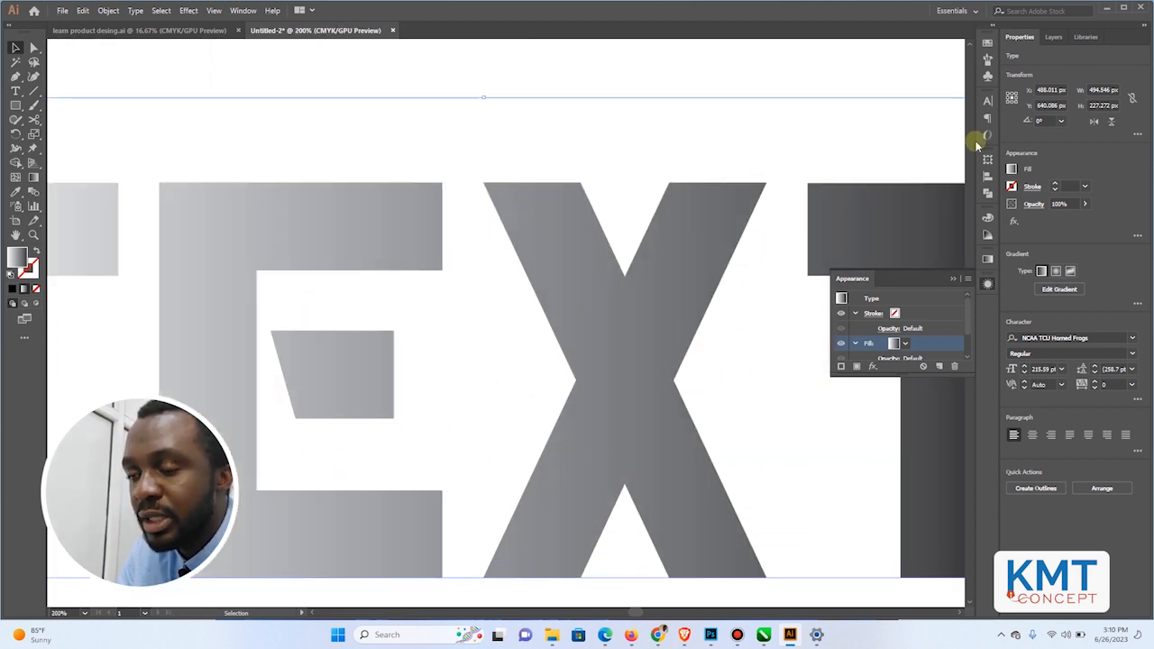
{"action": "scroll", "coordinate": [631, 337], "scroll_direction": "down", "scroll_amount": 3}
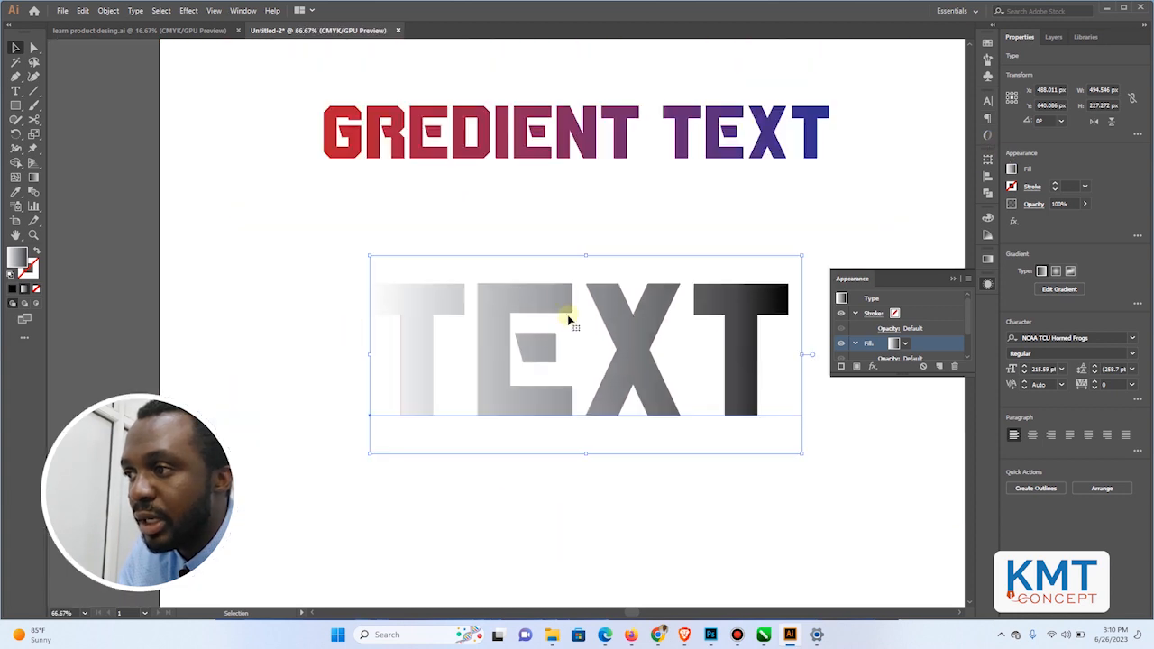
Review the appearance attributes of the TEXT object down to its opacity and select its gradient fill entry.
{"action": "left_click_drag", "start_coordinate": [969, 312], "coordinate": [974, 345]}
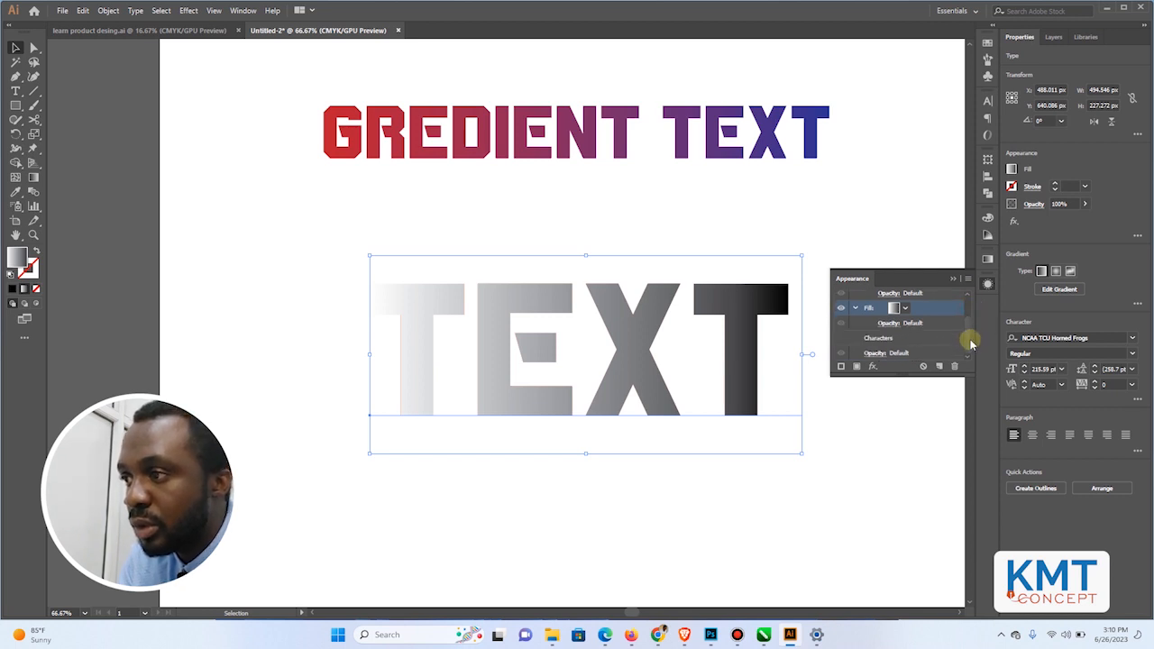
{"action": "left_click", "coordinate": [888, 354]}
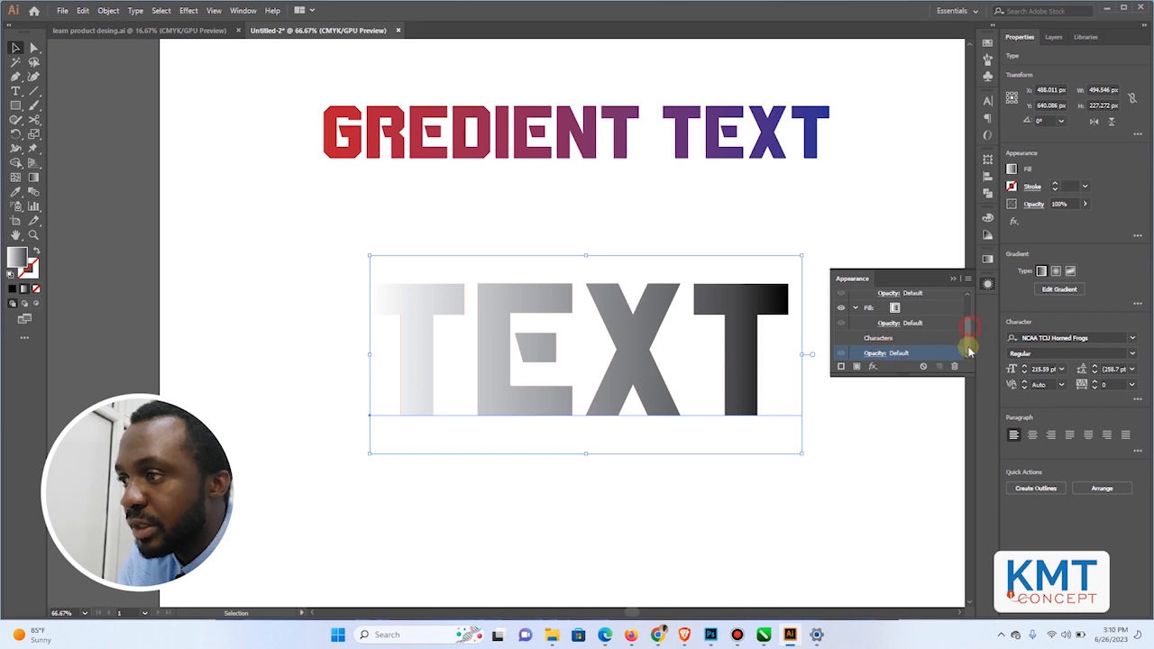
{"action": "left_click_drag", "start_coordinate": [965, 333], "coordinate": [967, 308]}
{"action": "left_click", "coordinate": [869, 343]}
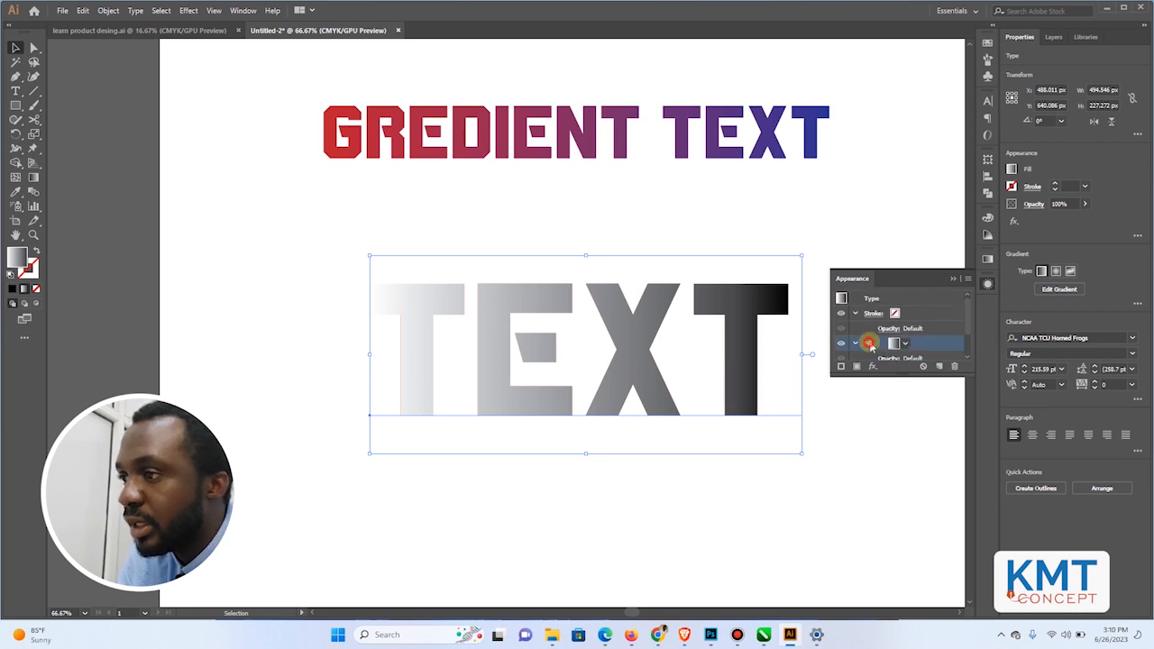